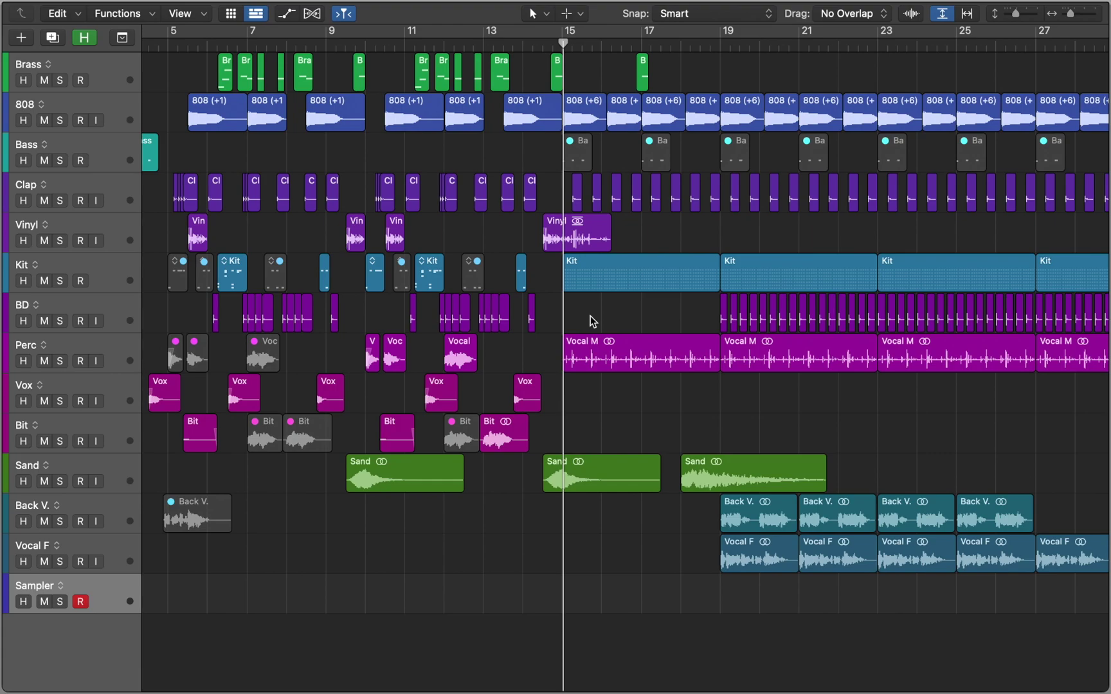
Step: Open Musical Typing, audition Sampler notes on keys A, F, G and K, then show the Inspector
key("super+k")
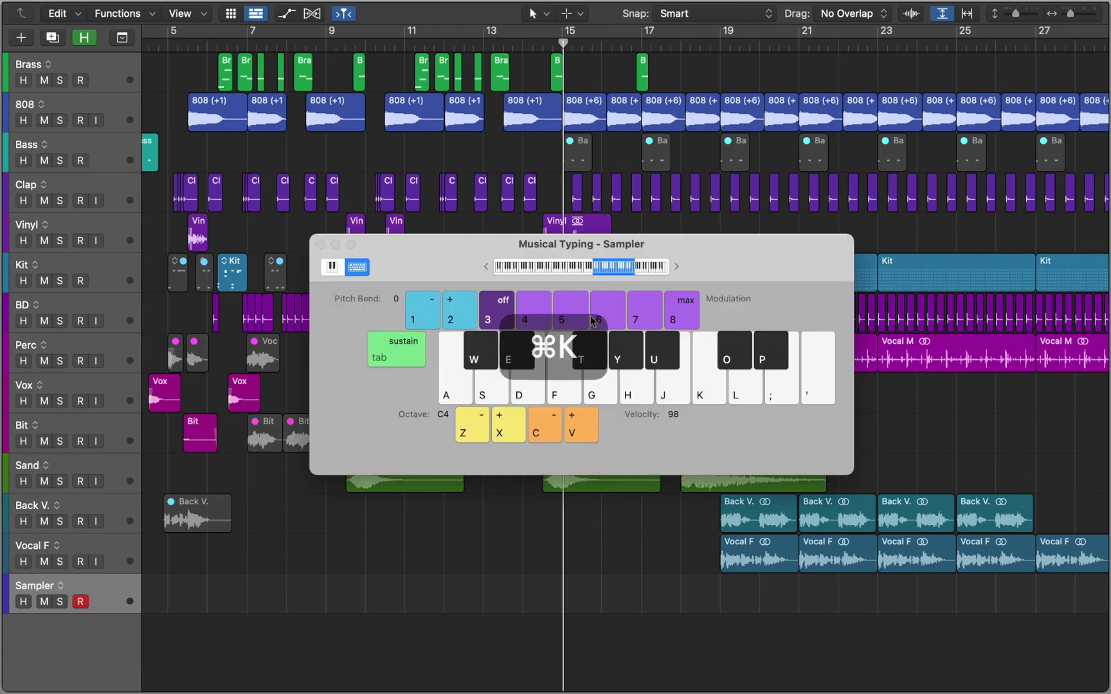
key("a")
key("f")
key("g")
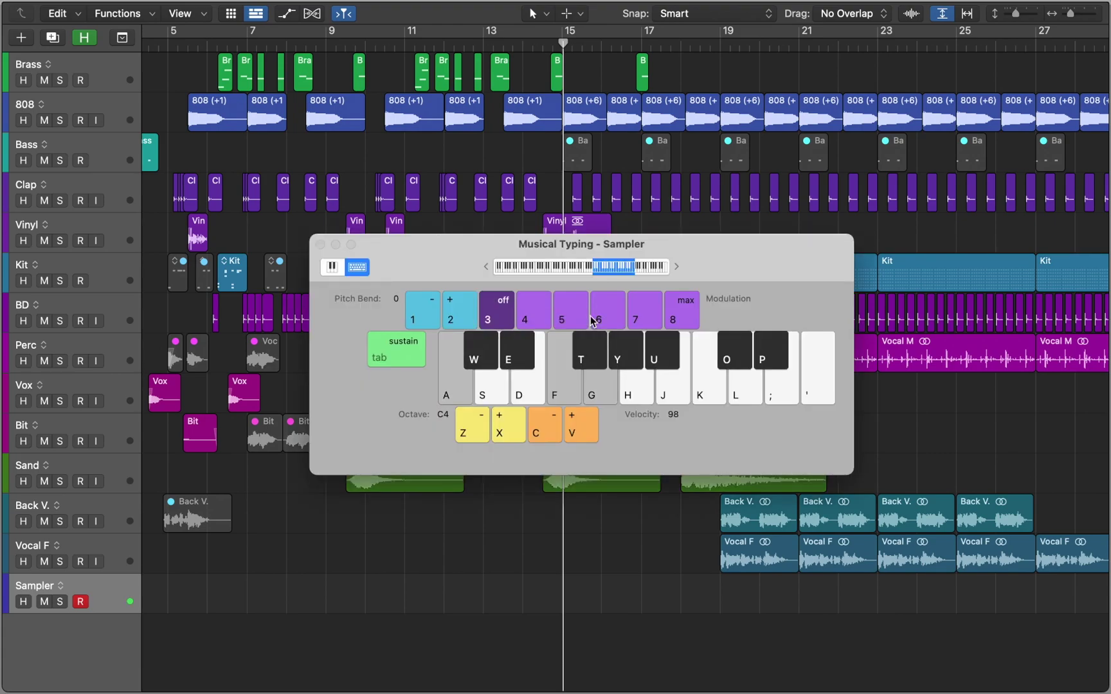
key("k")
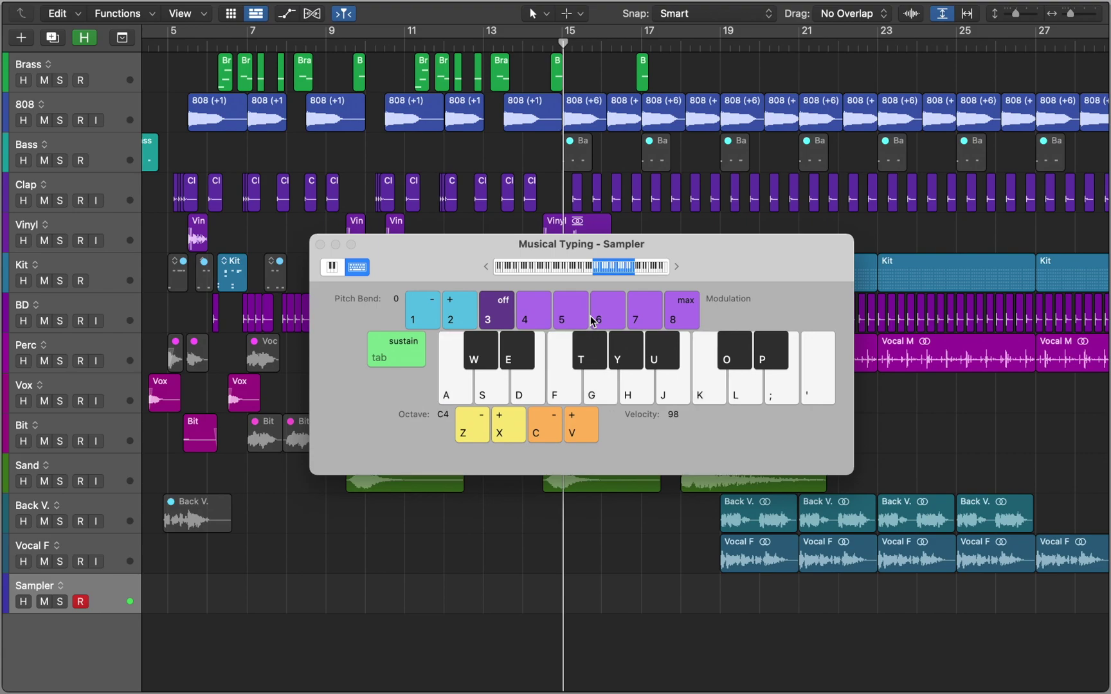
key("i")
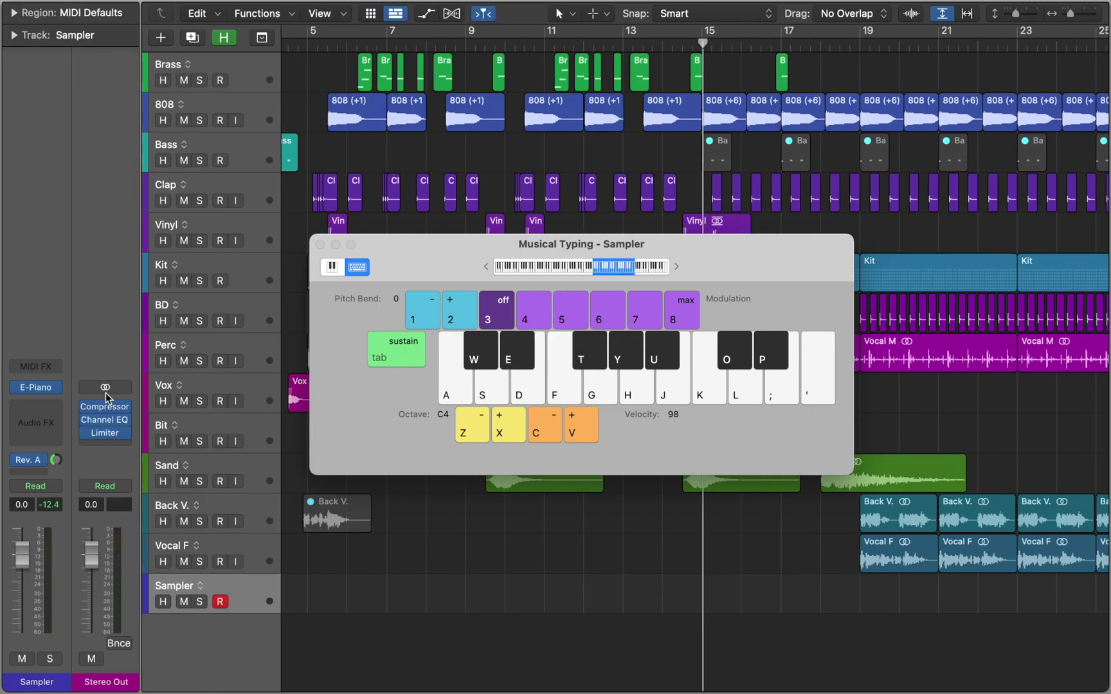
Step: Insert a Stereo Delay Designer in the Sampler's Audio FX slot and hide the Inspector
left_click(49, 411)
mouse_move(52, 472)
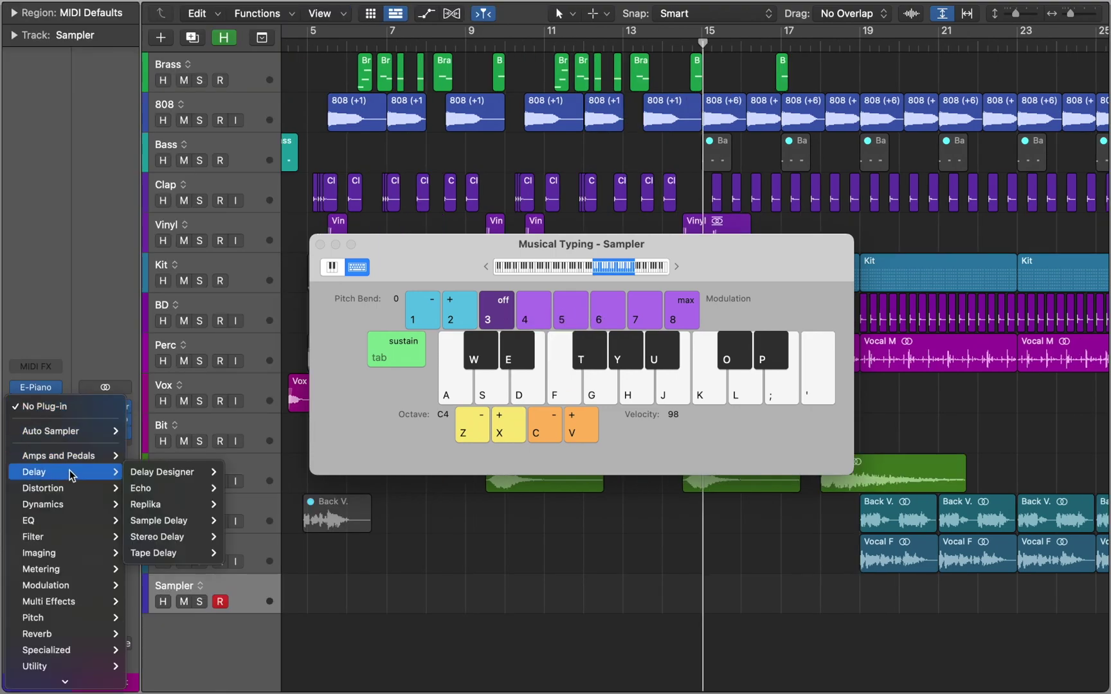
left_click(142, 471)
key("i")
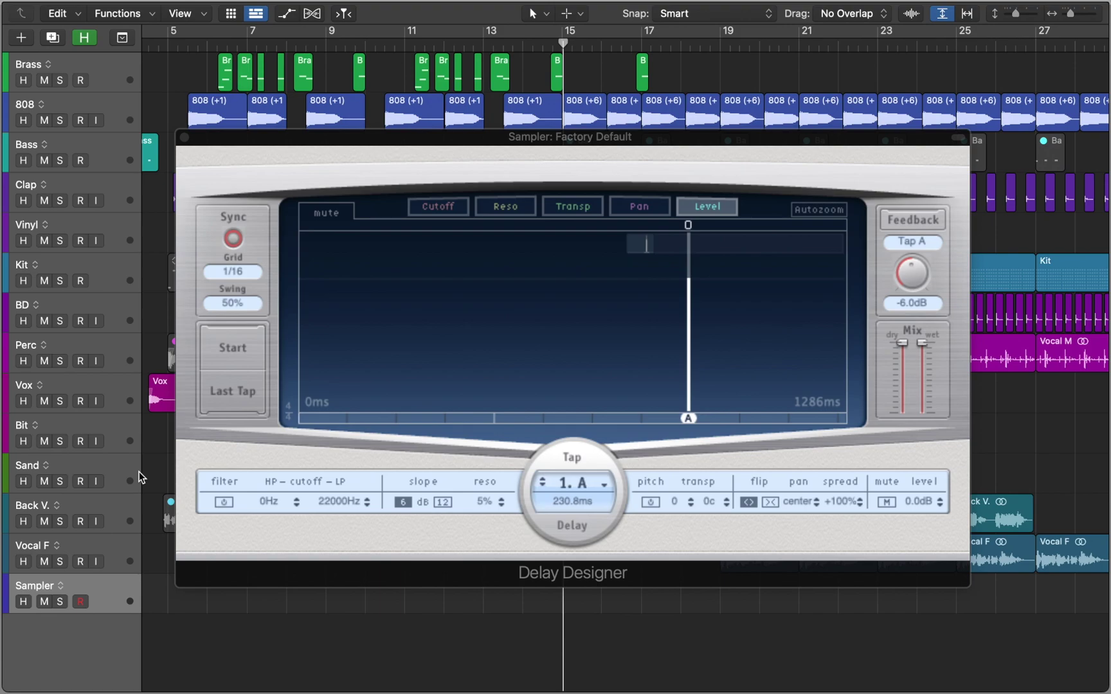
Step: Drag Delay Designer's tap A well before its original 230.8 ms delay time
left_click(454, 360)
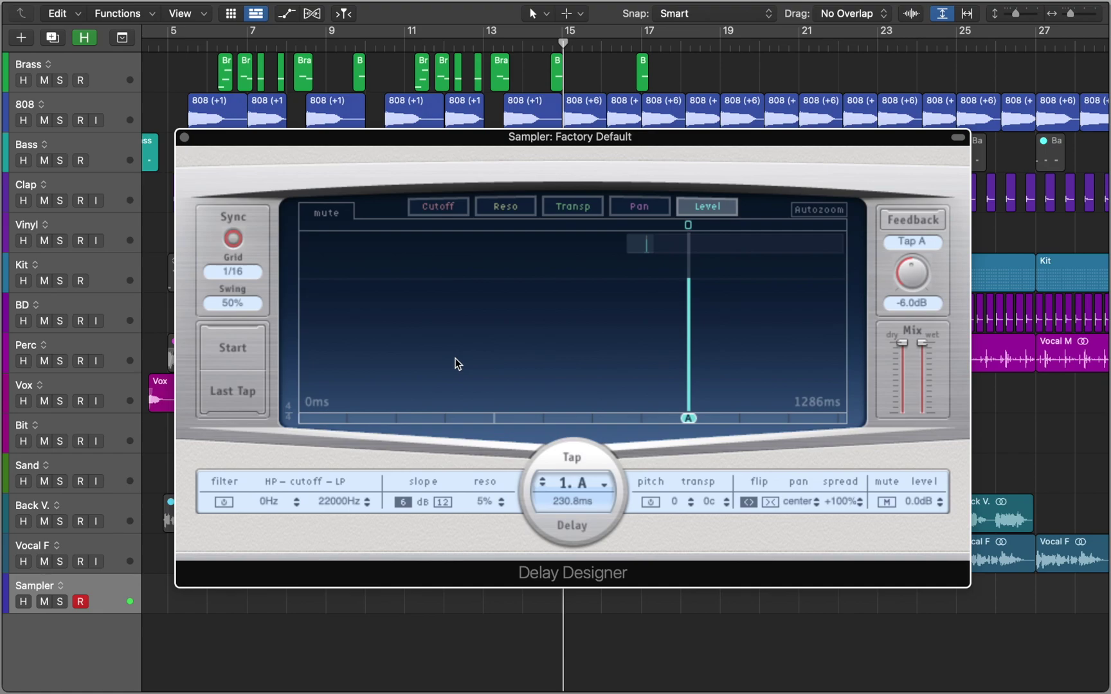
left_click(692, 420)
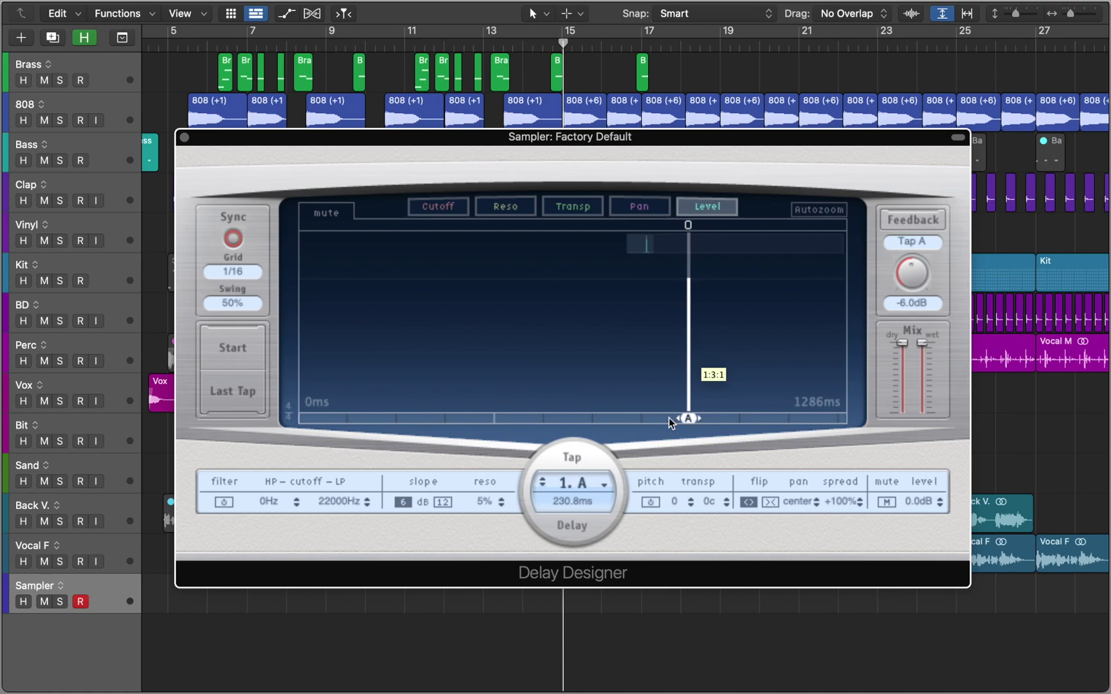
left_click_drag(669, 417, 411, 421)
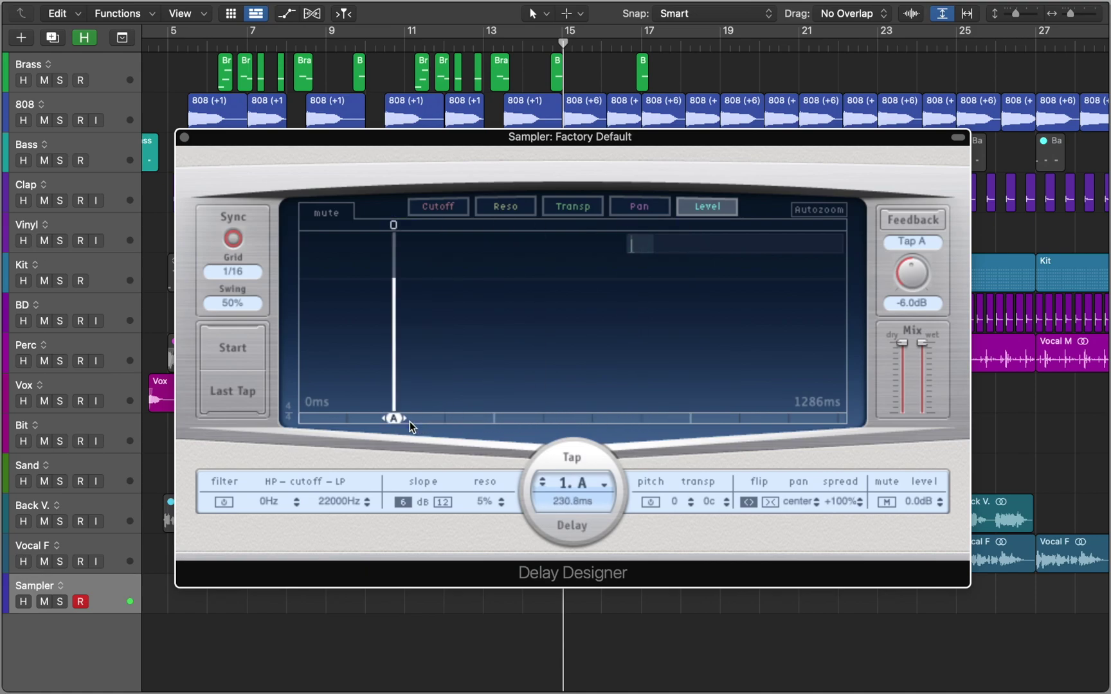
Step: Add taps B and C in the tap bar, toggling Sync off and back on
left_click(544, 417)
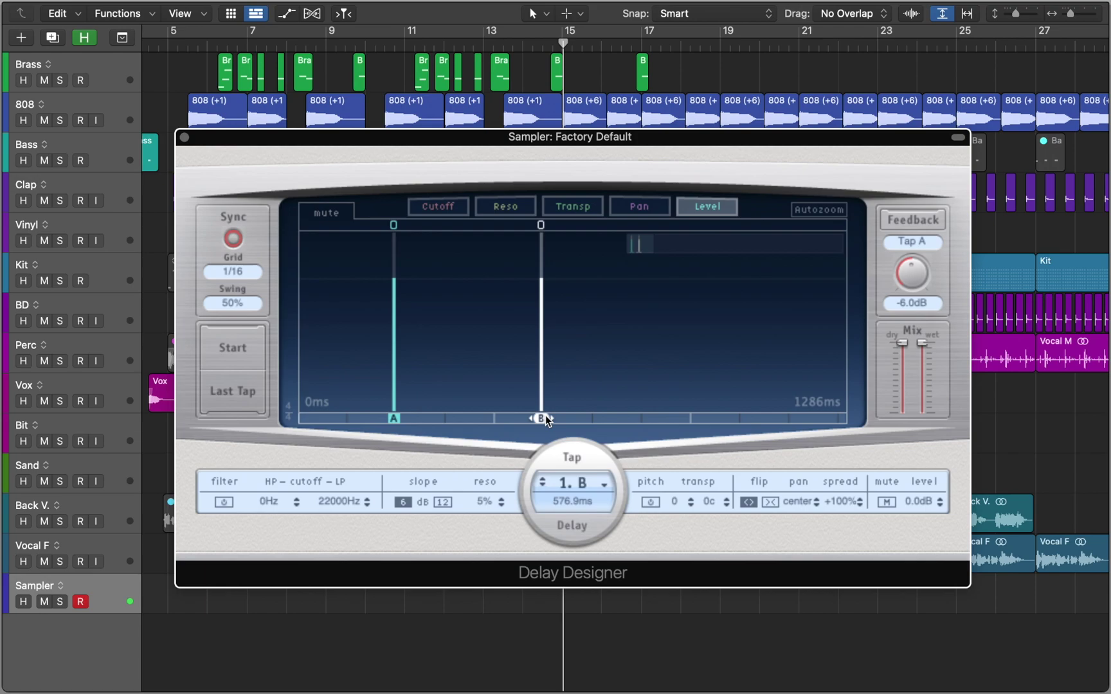
left_click(234, 241)
left_click(648, 417)
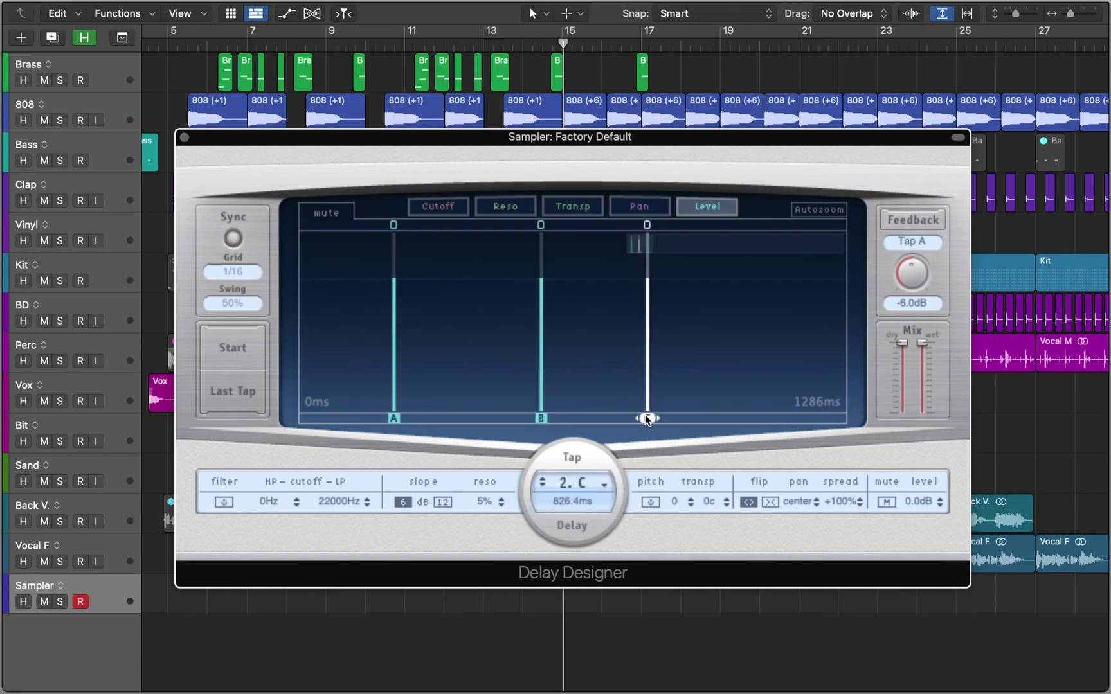
left_click(234, 241)
Step: Keep the grid at 1/16 and unmute tap B at 576.9 ms
left_click(240, 273)
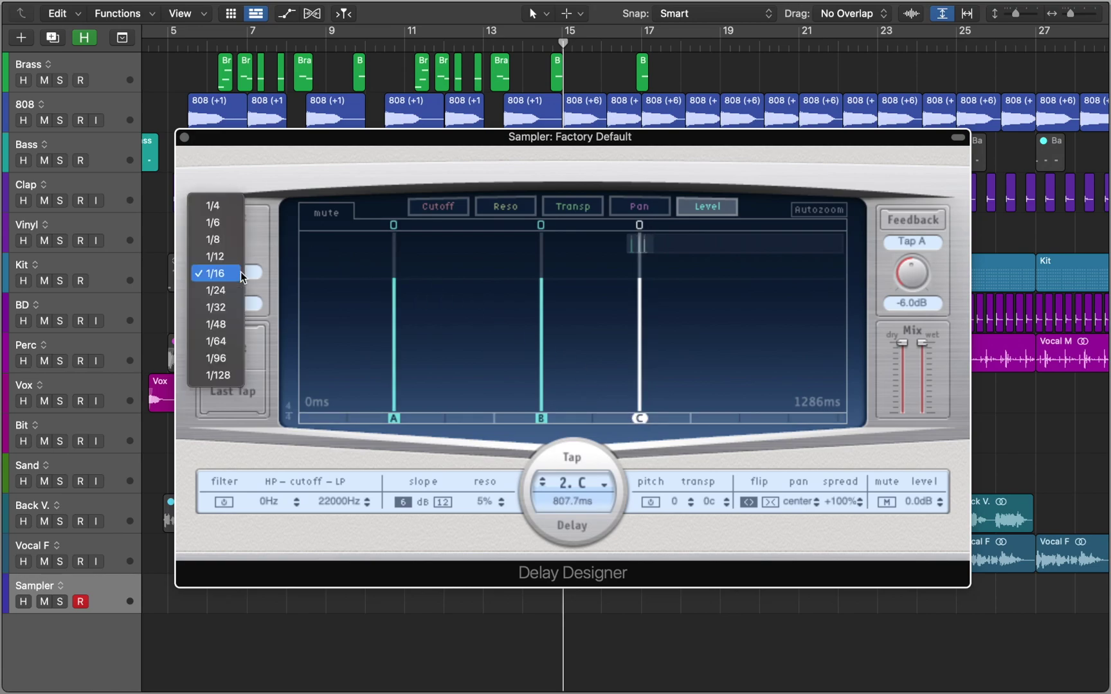
left_click(228, 272)
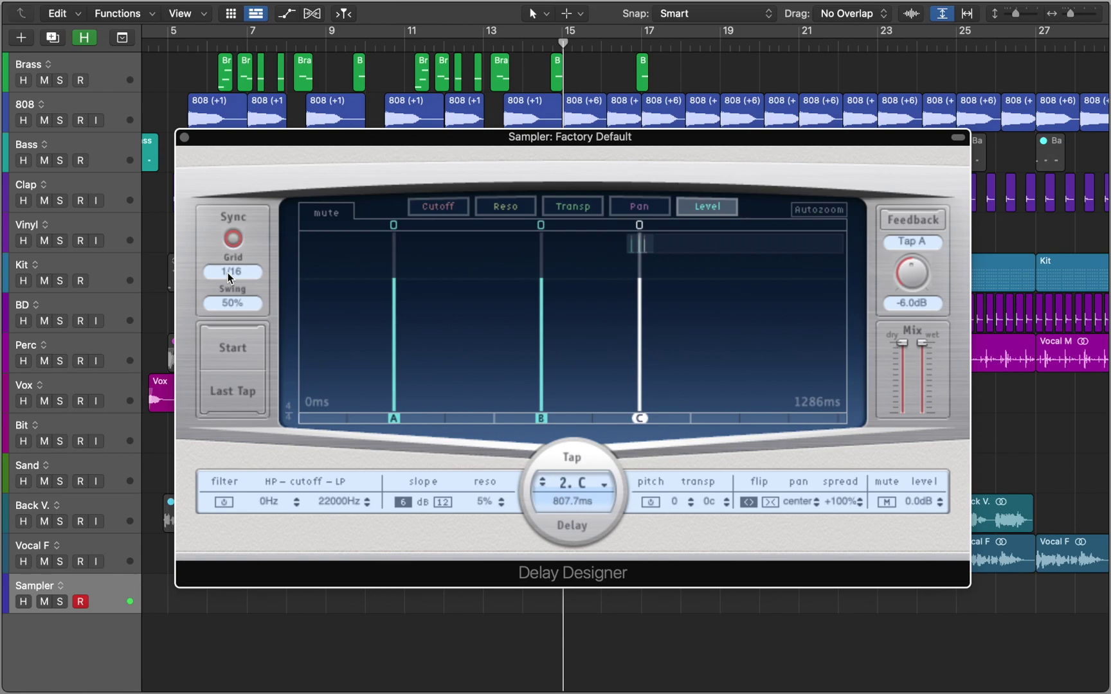
left_click(540, 226)
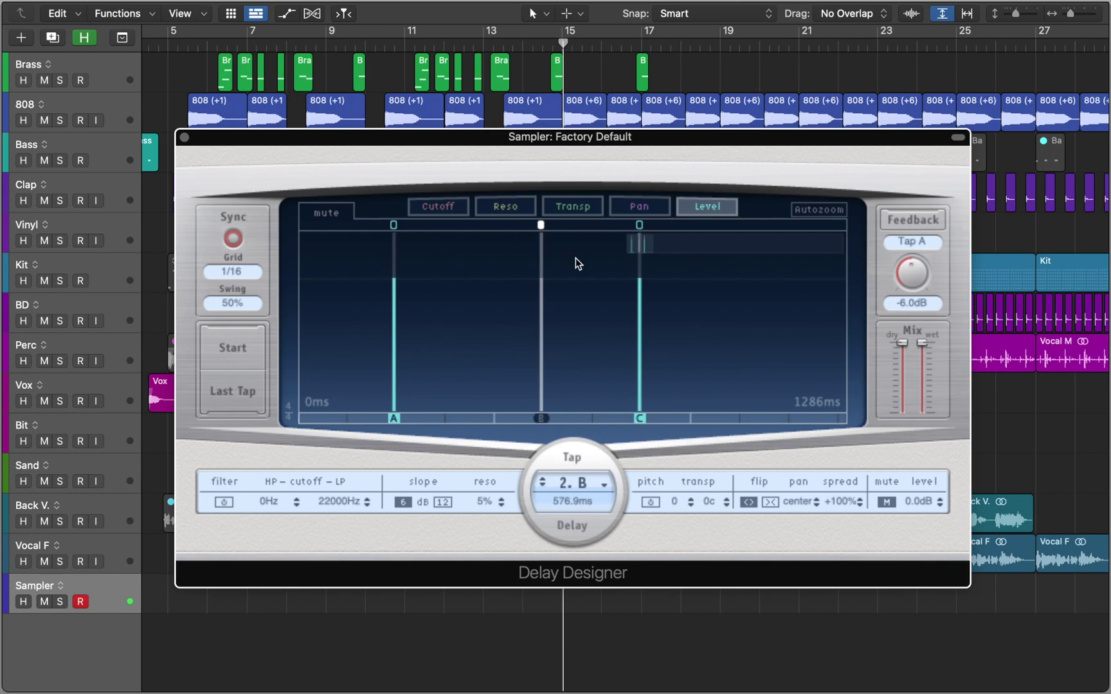
left_click(884, 501)
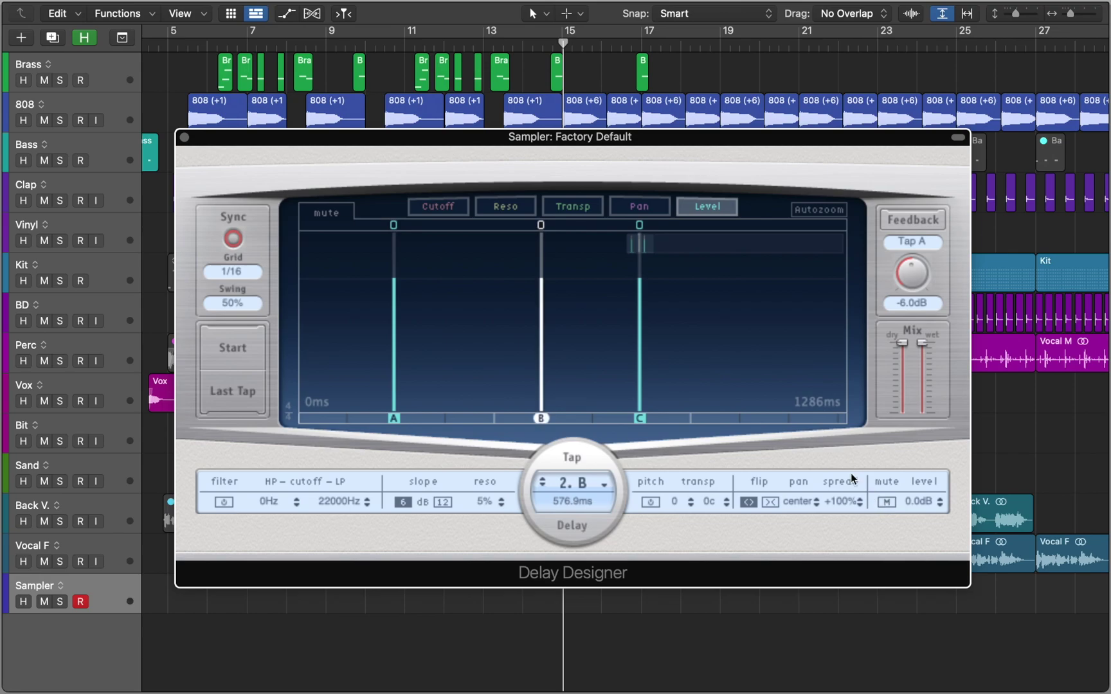
Step: Adjust each tap's level, then draw an even line leaving tap B at -3.2 dB
left_click(600, 355)
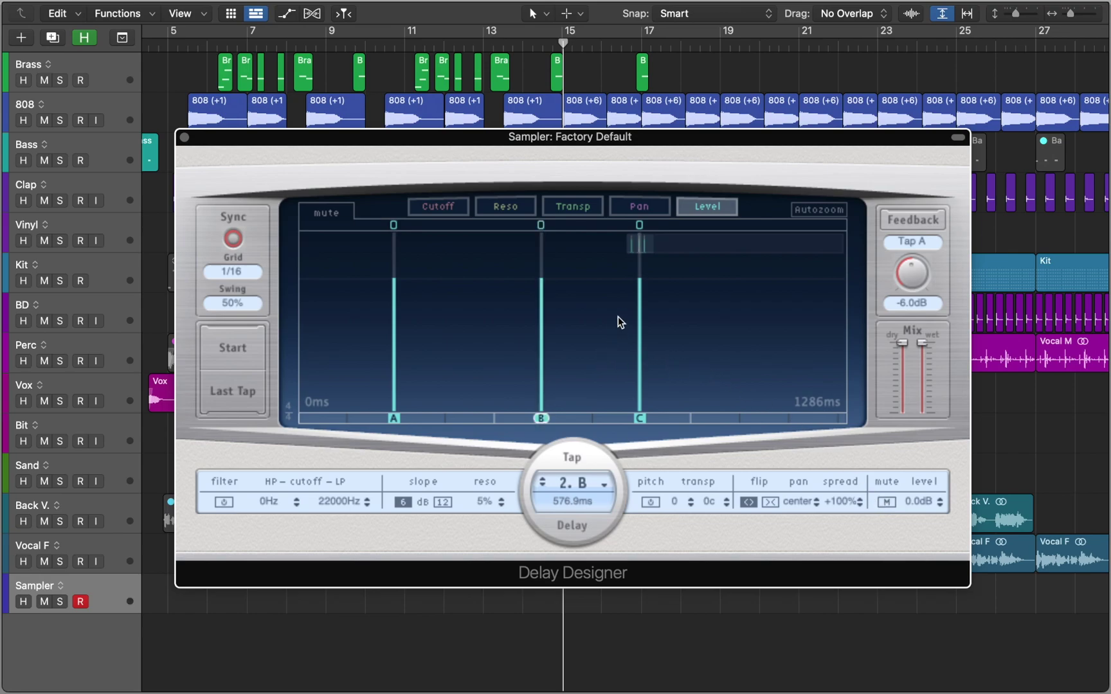
left_click_drag(642, 278, 649, 349)
left_click_drag(543, 286, 542, 246)
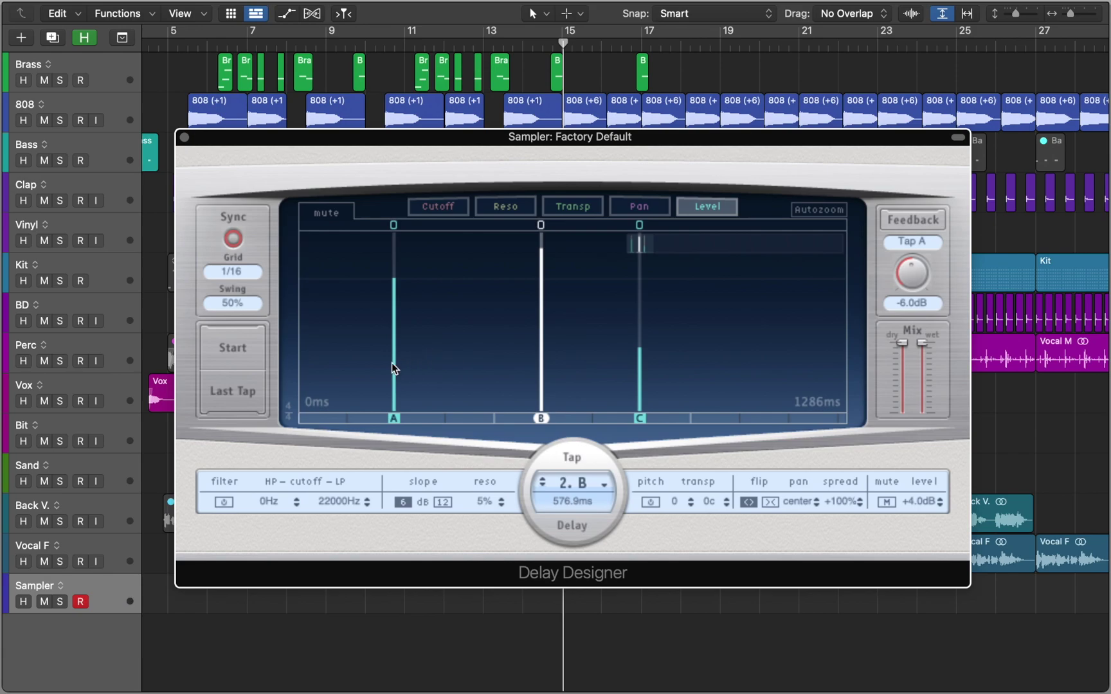
mouse_move(334, 383)
left_mouse_down()
mouse_move(411, 339)
mouse_move(663, 267)
left_mouse_up()
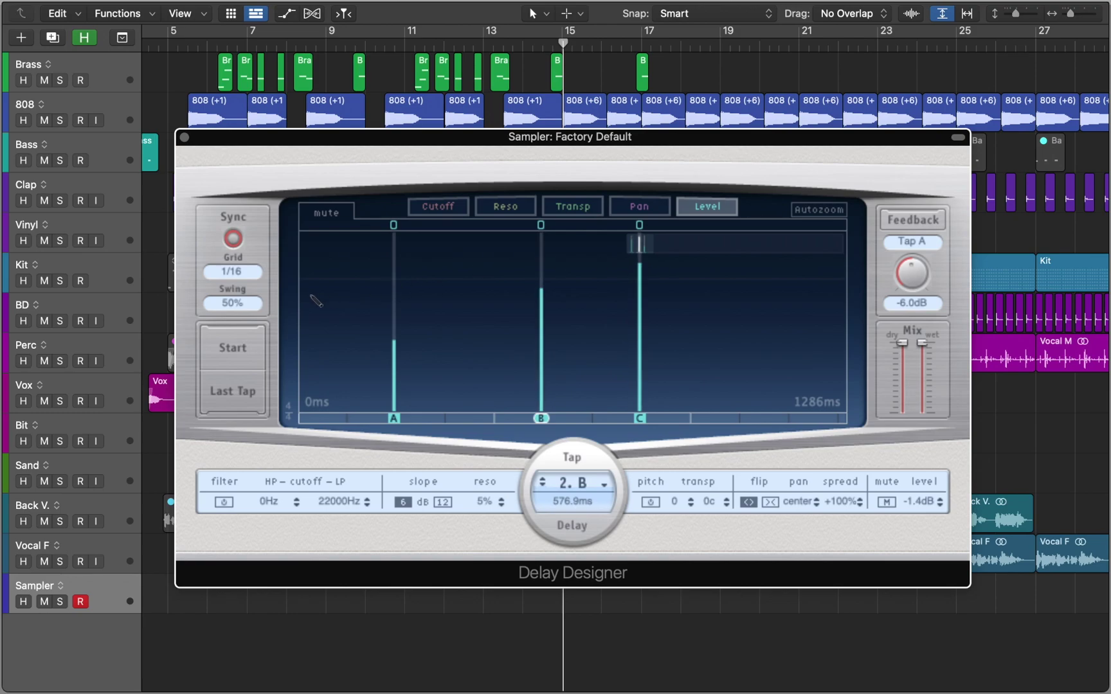
mouse_move(310, 294)
left_mouse_down()
mouse_move(526, 281)
mouse_move(705, 295)
mouse_move(717, 308)
left_mouse_up()
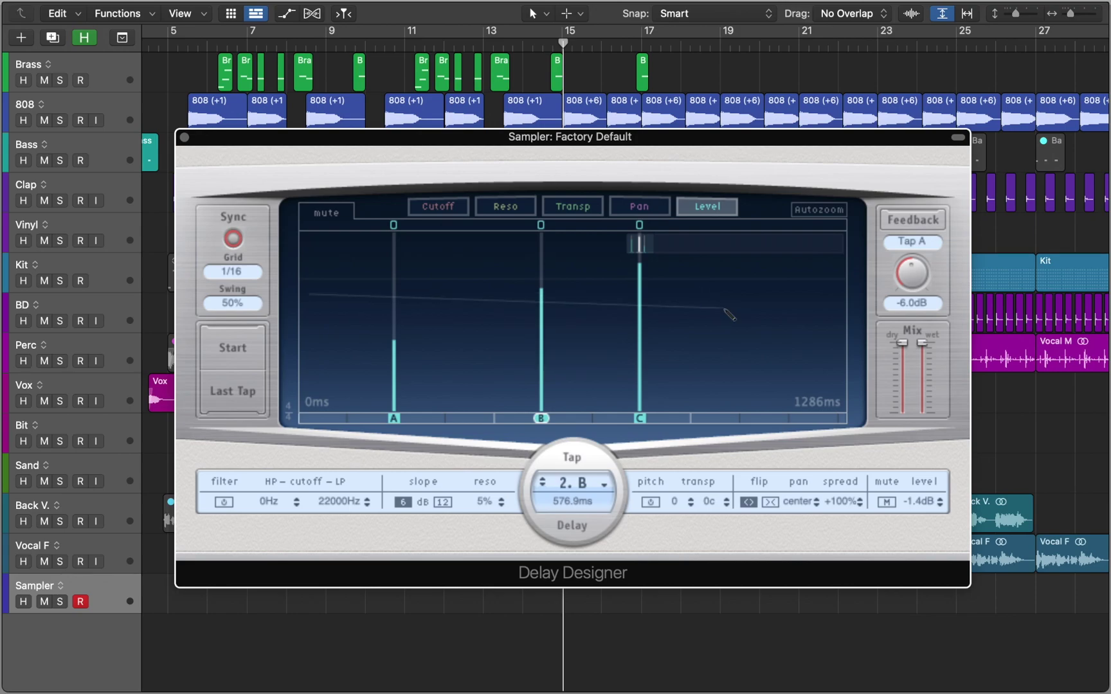
Step: In Transp view, raise tap A slightly, tap B +7 and tap C +12 semitones
left_click(581, 211)
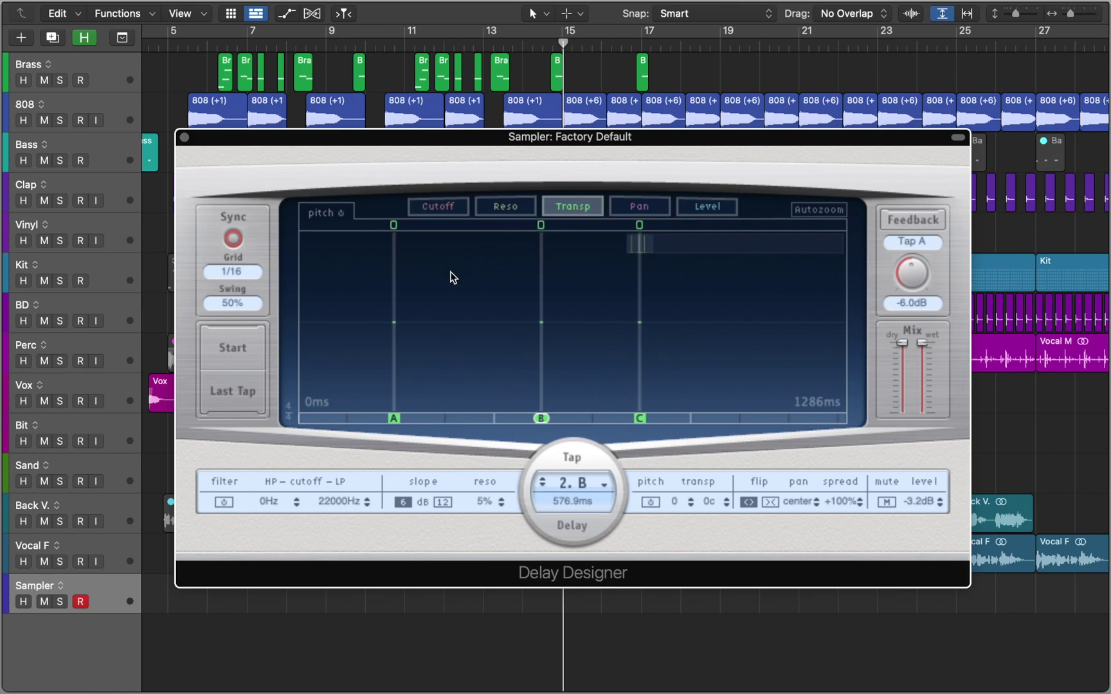
left_click(394, 320)
left_click_drag(394, 320, 396, 300)
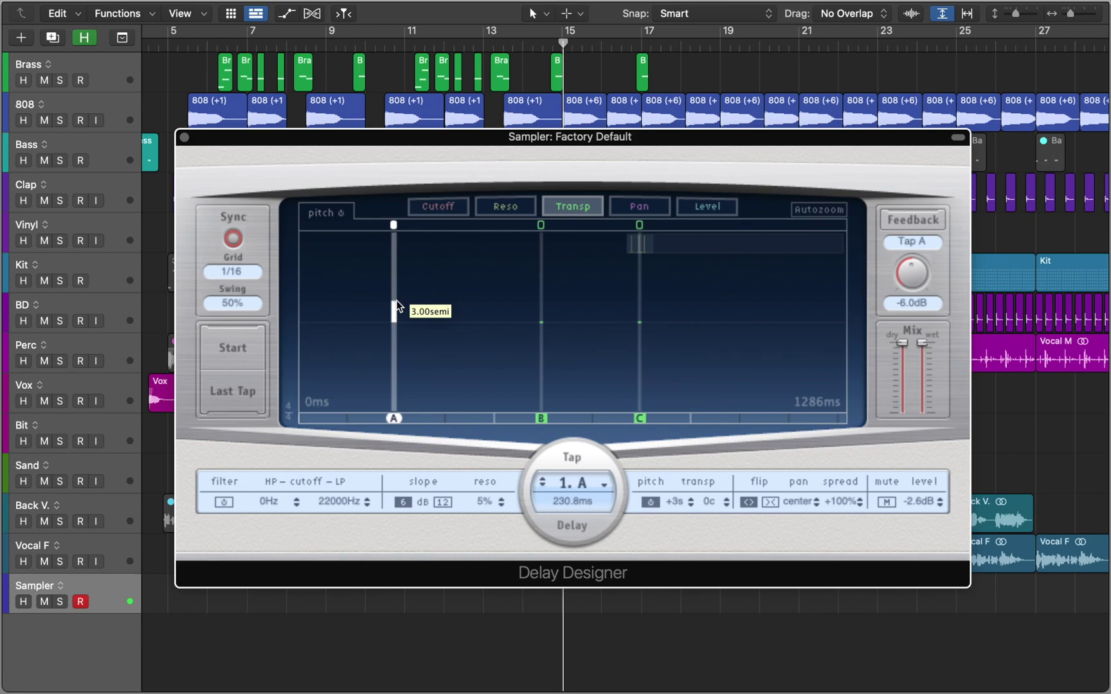
left_click(541, 321)
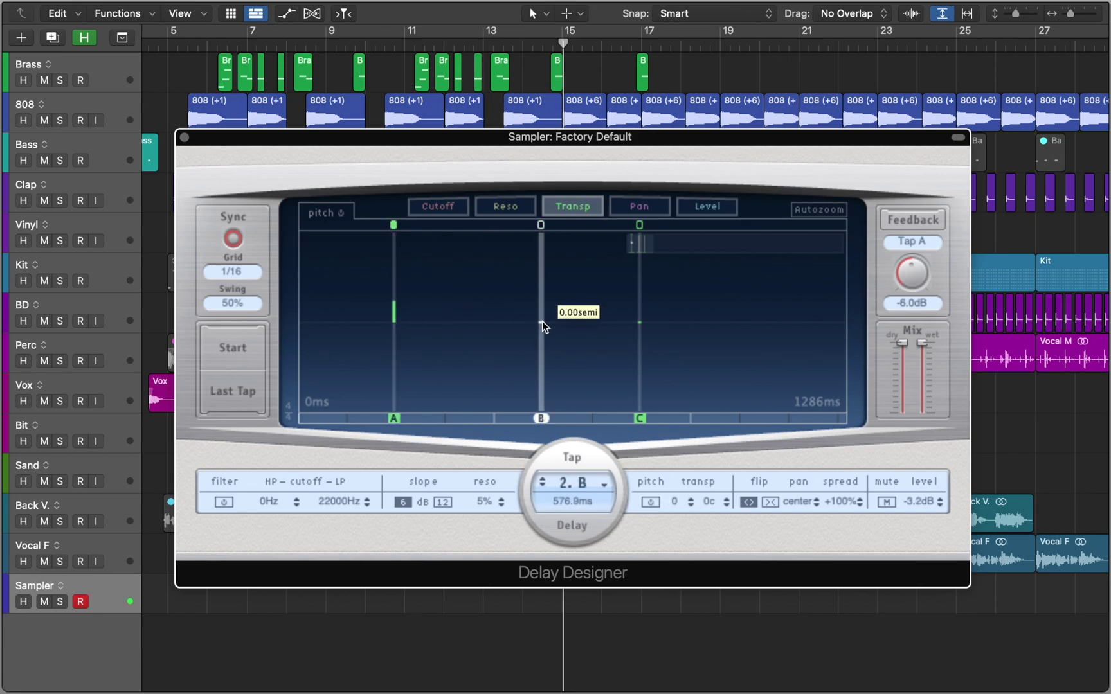
left_click_drag(541, 321, 544, 280)
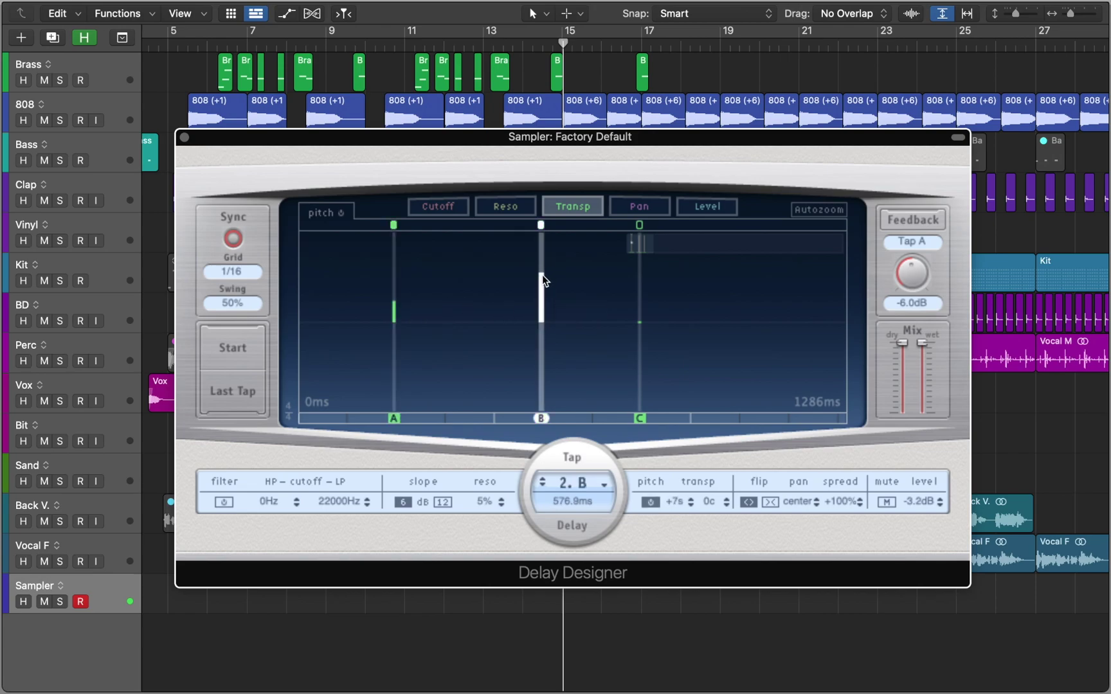
left_click_drag(636, 322, 646, 234)
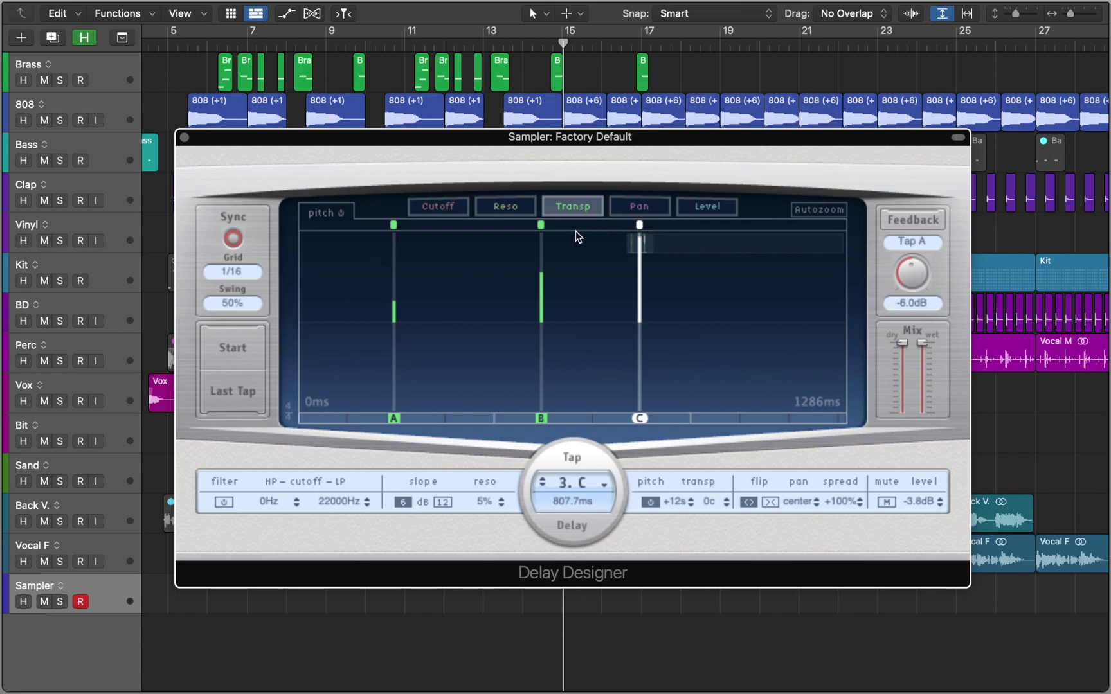
left_click(540, 225)
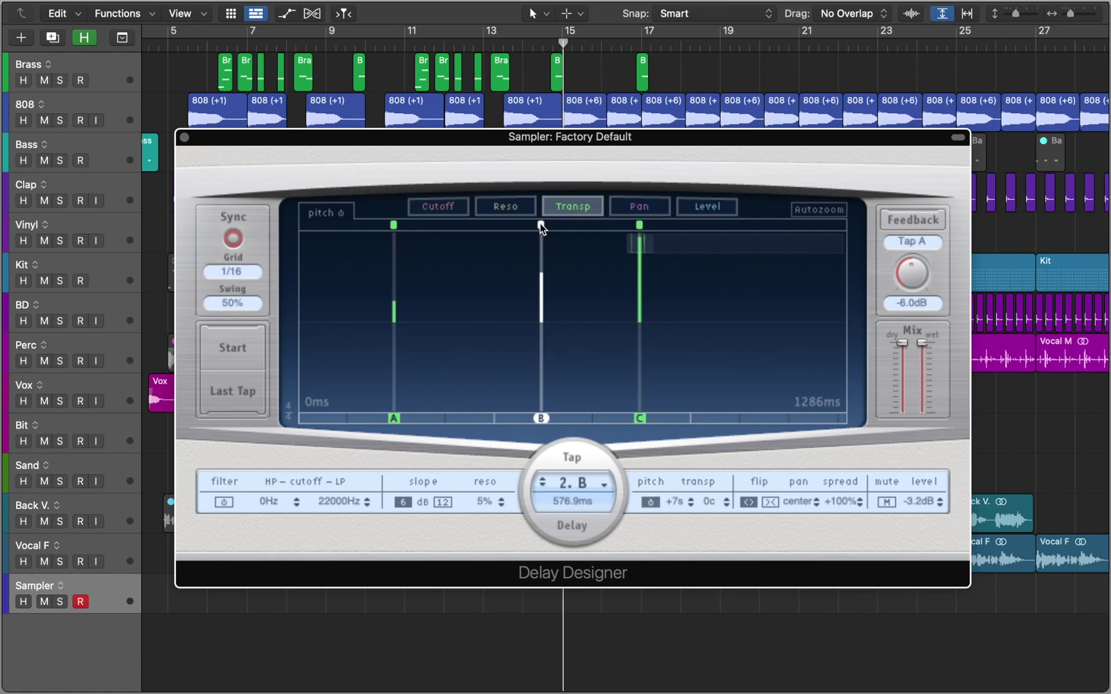
Step: Enable filters on all taps, drawing falling cutoff to 680 Hz and rising resonance to 76%
left_click(448, 211)
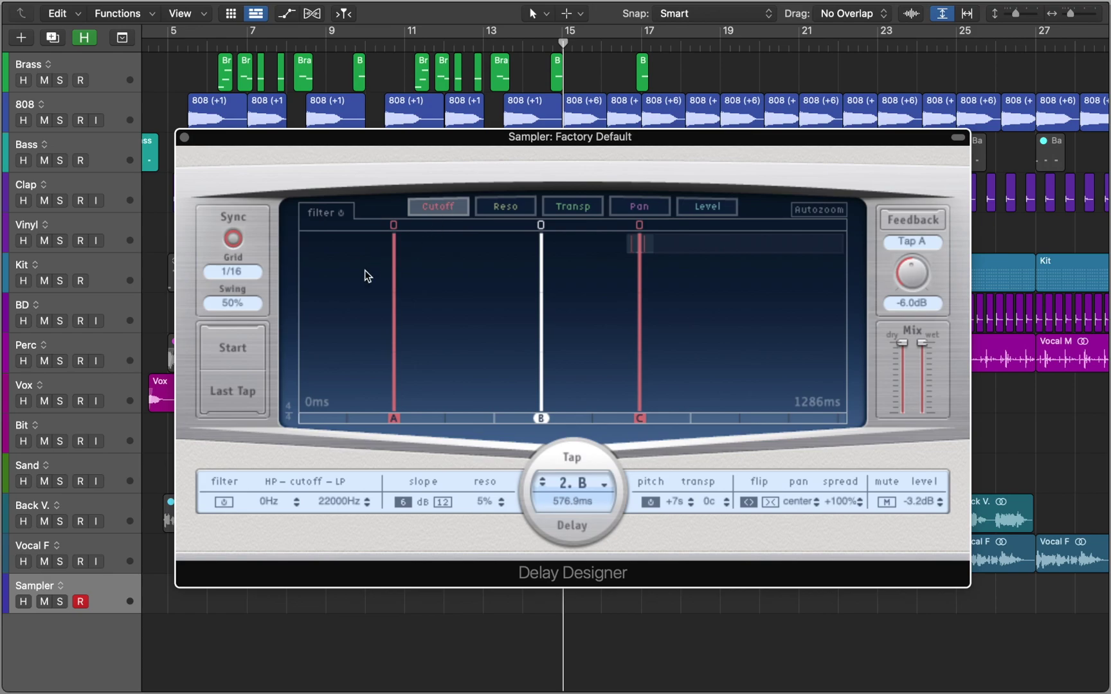
left_click_drag(320, 312, 741, 282)
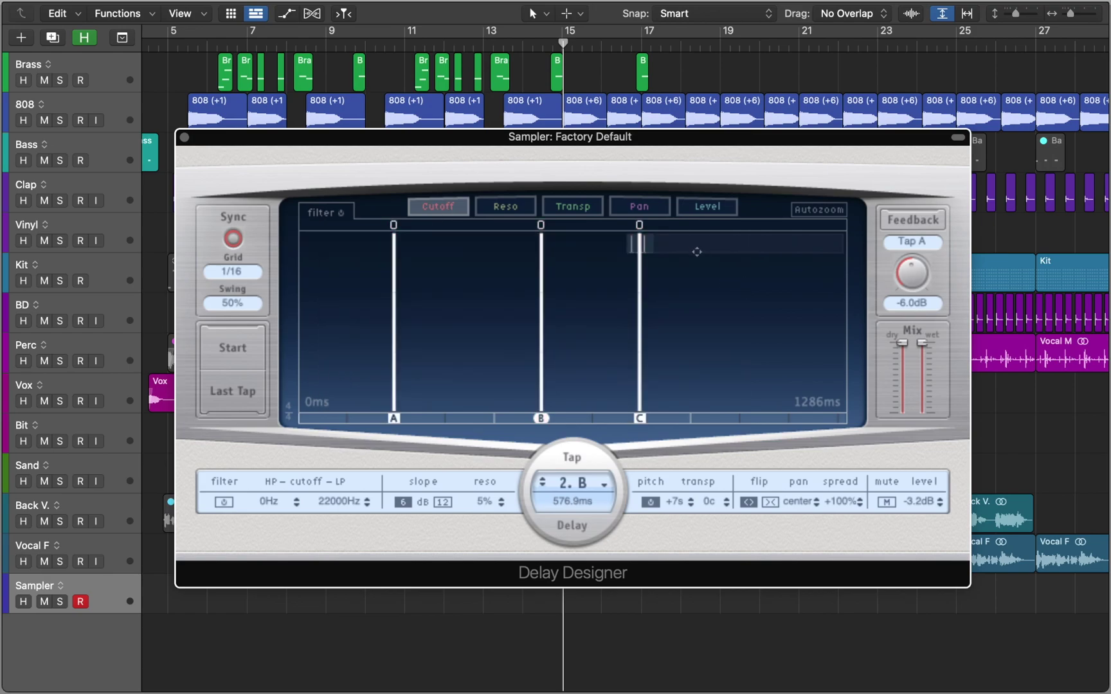
left_click(641, 225)
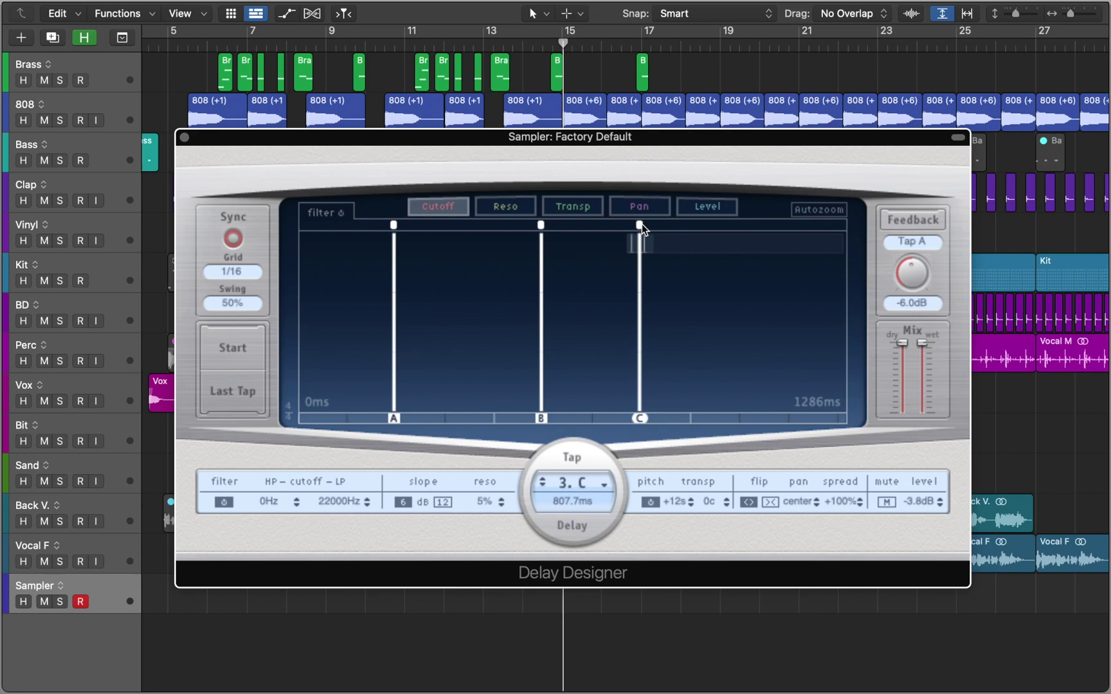
mouse_move(341, 243)
left_mouse_down()
mouse_move(391, 246)
mouse_move(738, 347)
left_mouse_up()
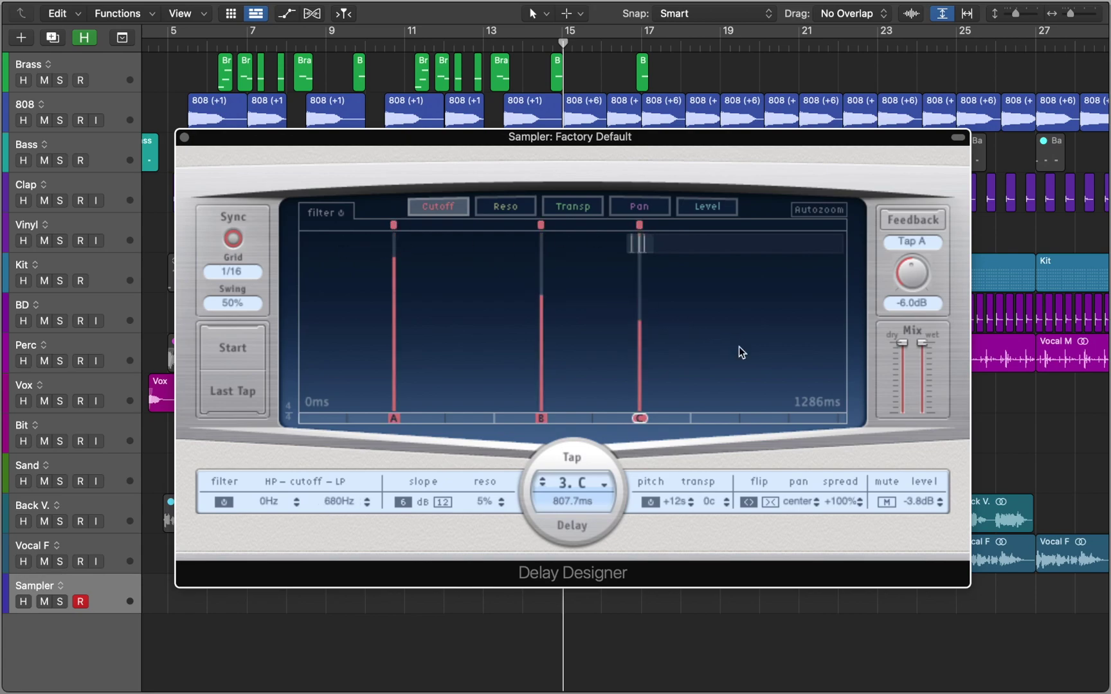
left_click(513, 208)
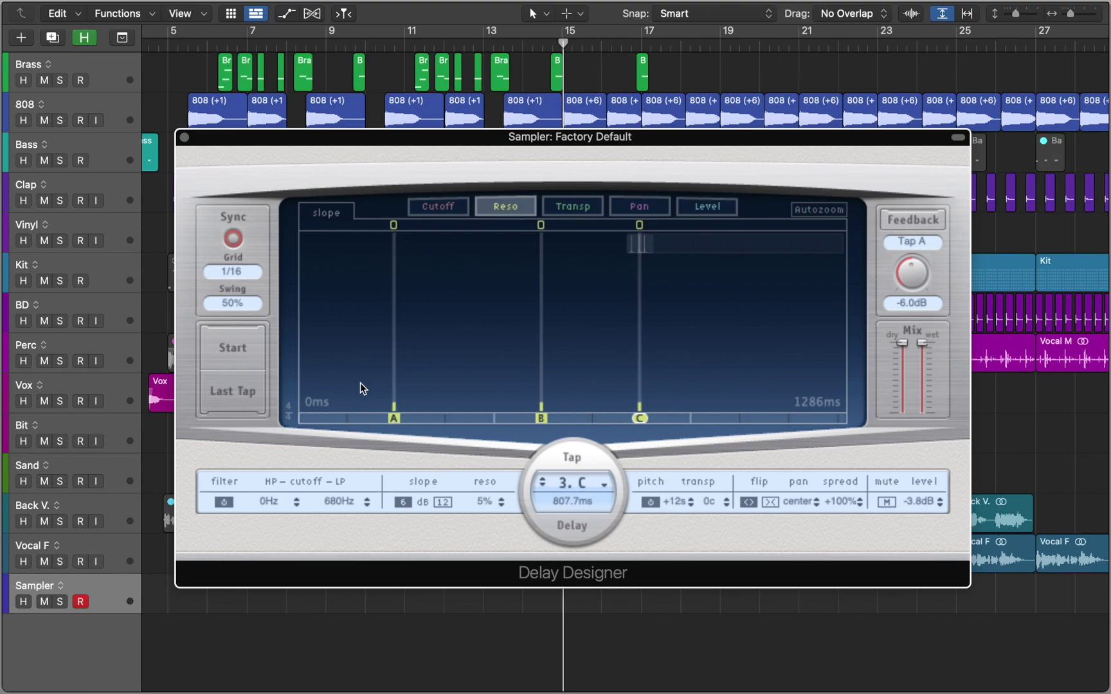
left_click_drag(350, 390, 708, 248)
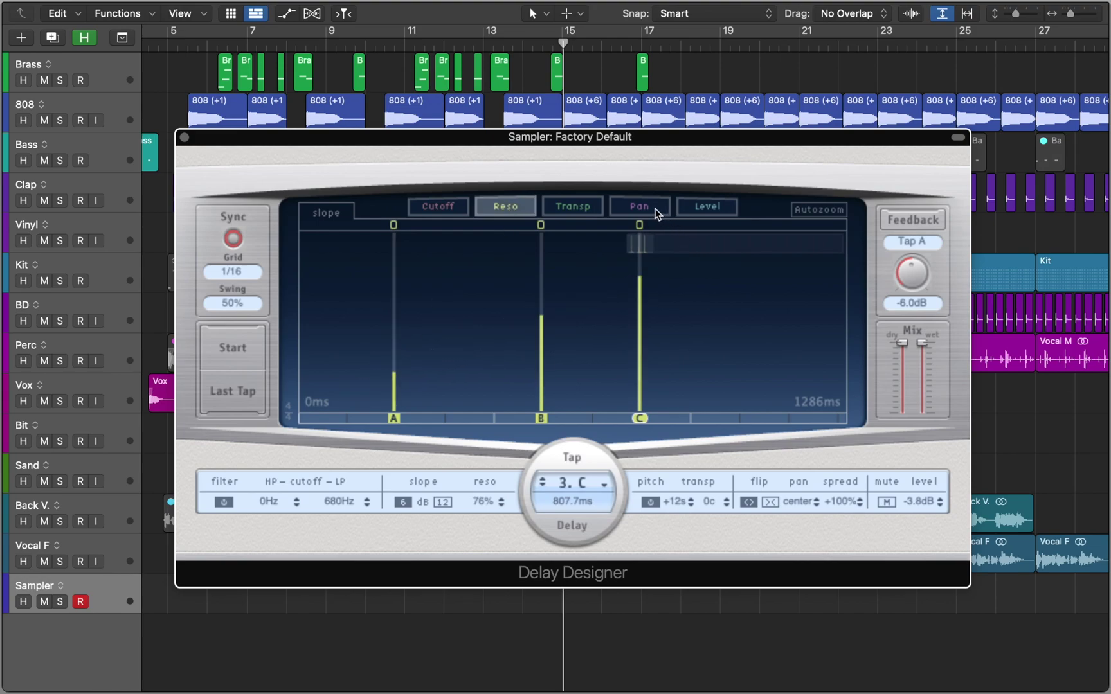
Step: Pan taps alternately left and right, then shift all together: A at -61%, C at -56%
left_click(655, 209)
left_click_drag(394, 323, 399, 267)
left_click_drag(541, 318, 551, 374)
left_click_drag(638, 324, 646, 274)
left_click_drag(713, 300, 368, 320)
mouse_move(395, 358)
left_mouse_down()
mouse_move(399, 297)
mouse_move(400, 375)
left_mouse_up()
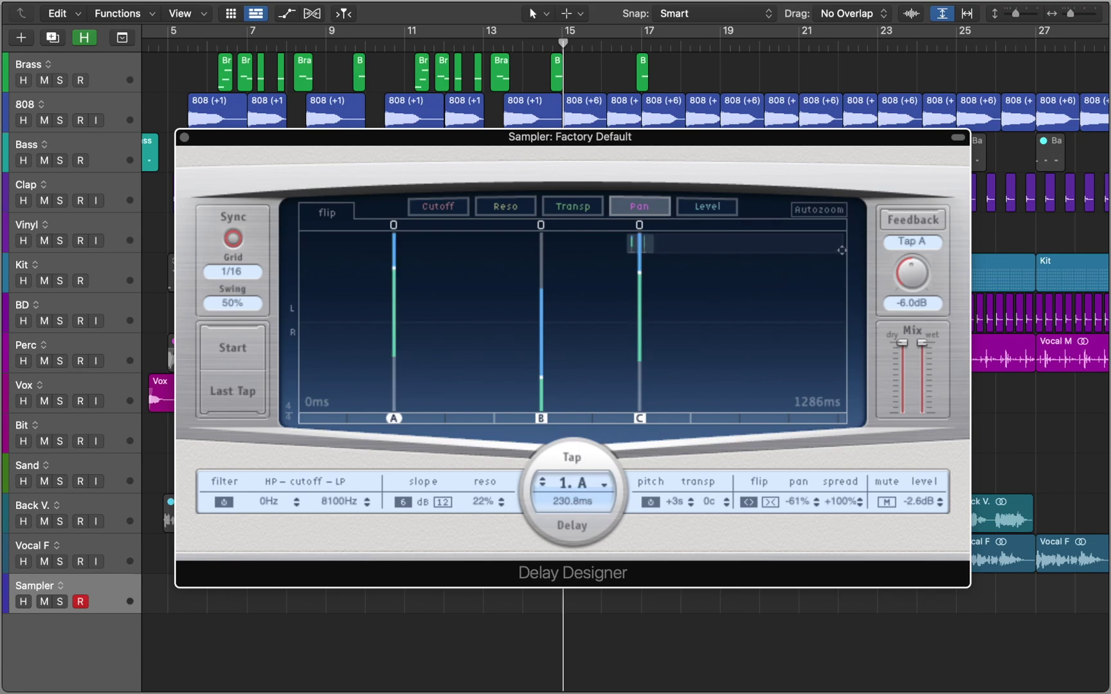
Step: Choose Tap B as the feedback source, then switch feedback back off
left_click(896, 225)
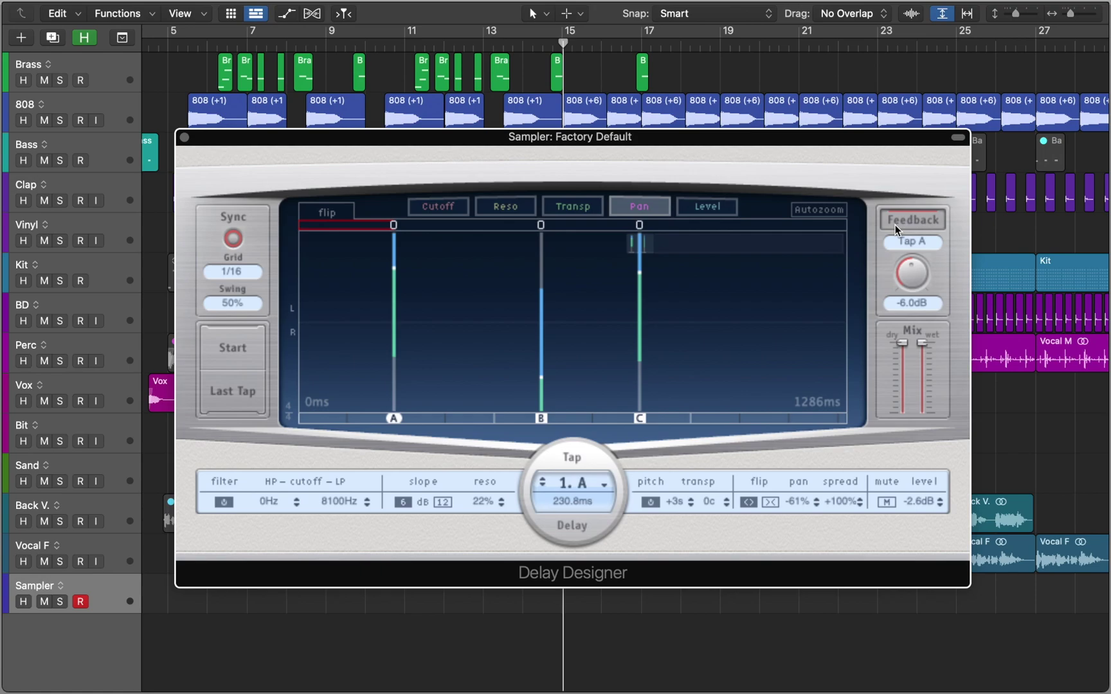
left_click(906, 244)
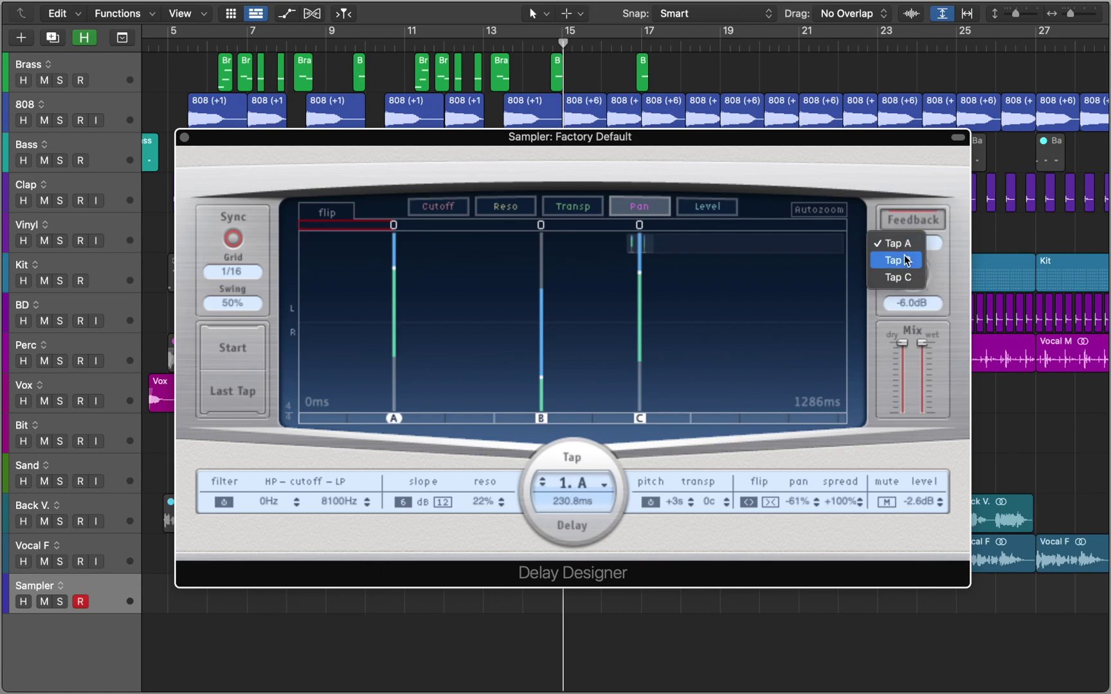
left_click(906, 259)
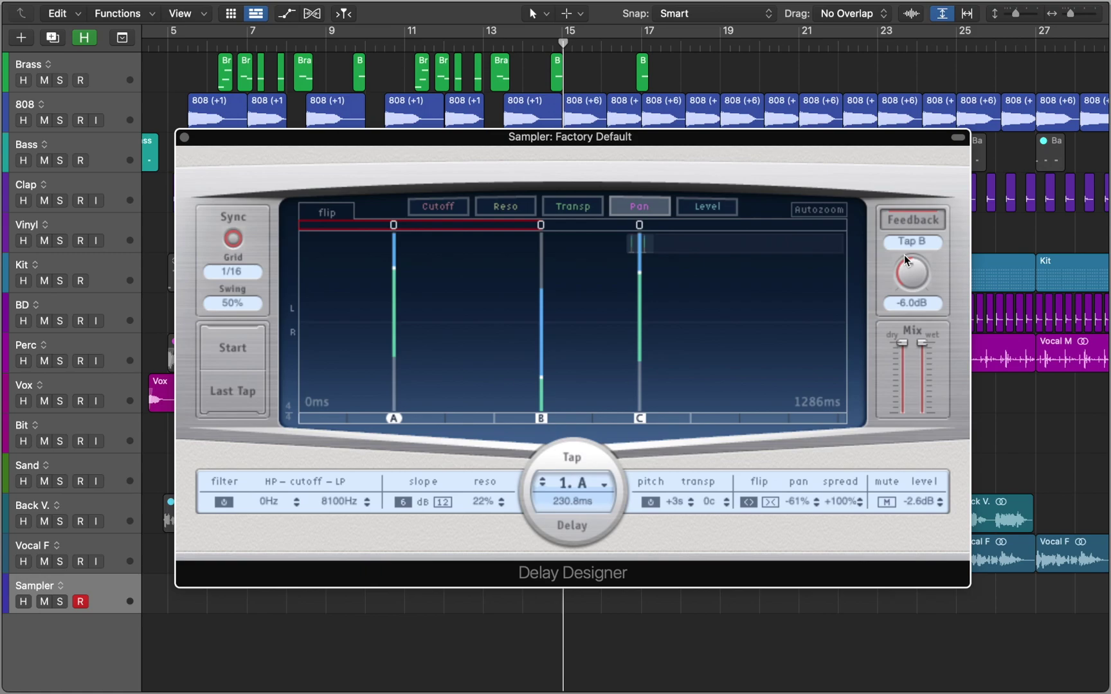
left_click(912, 220)
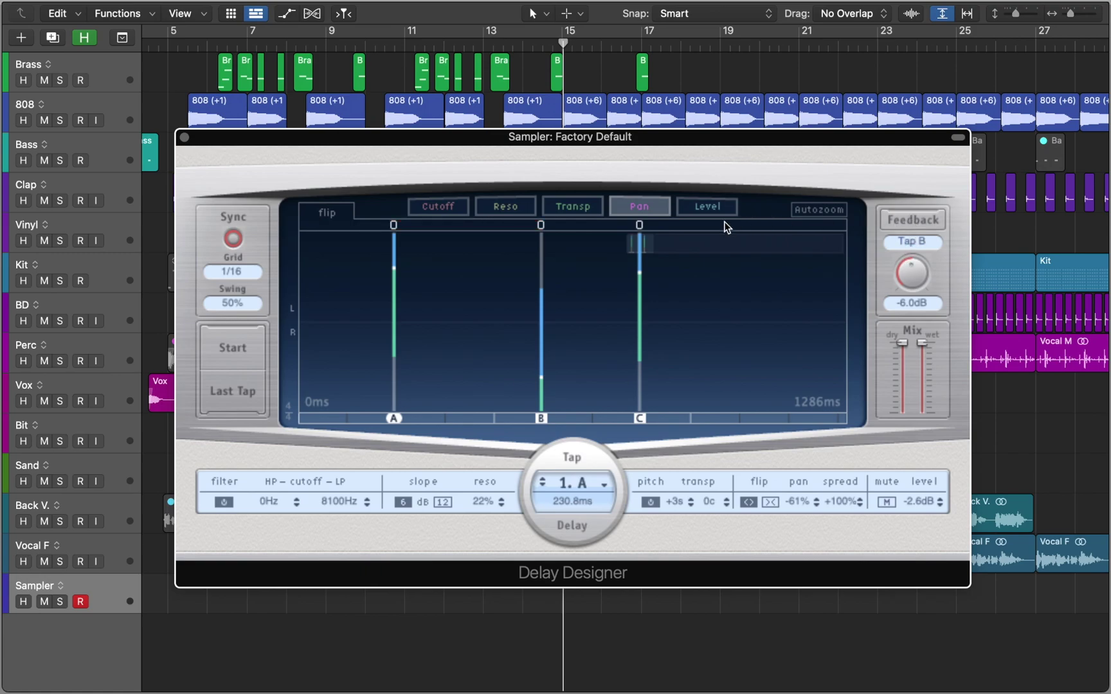
Step: Zoom out with Autozoom, then tap in a new four-tap pattern A–D ending at 4500 ms
mouse_move(662, 243)
left_mouse_down()
mouse_move(819, 240)
mouse_move(644, 243)
left_mouse_up()
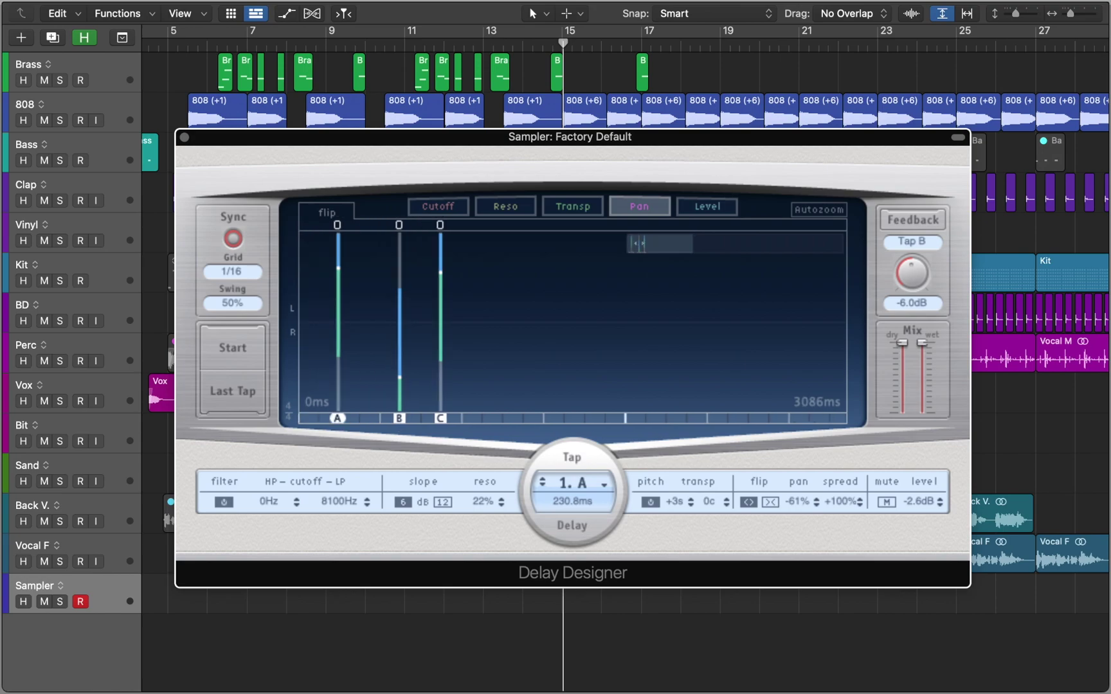
left_click(798, 212)
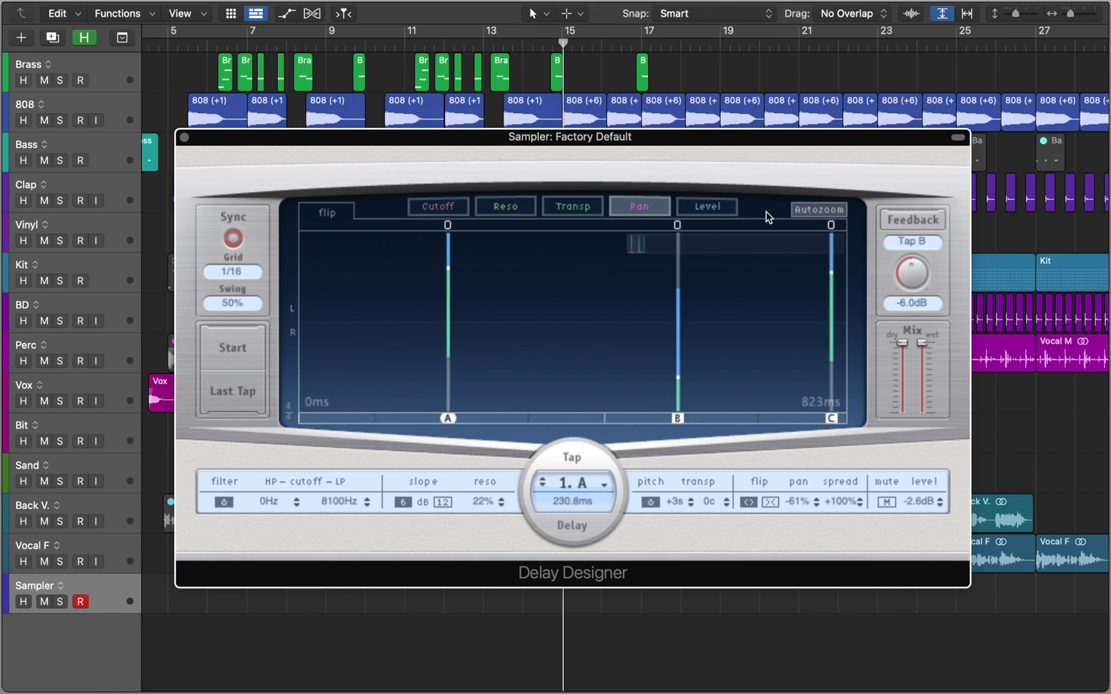
left_click(245, 350)
left_click(245, 350)
left_click(244, 350)
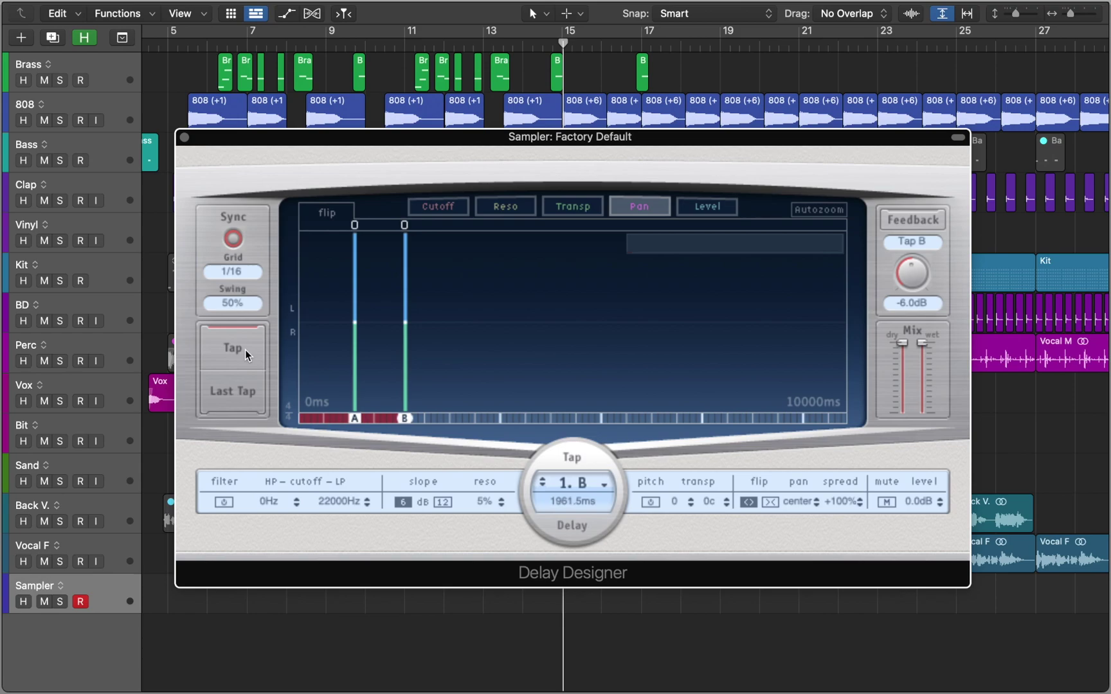
left_click(244, 350)
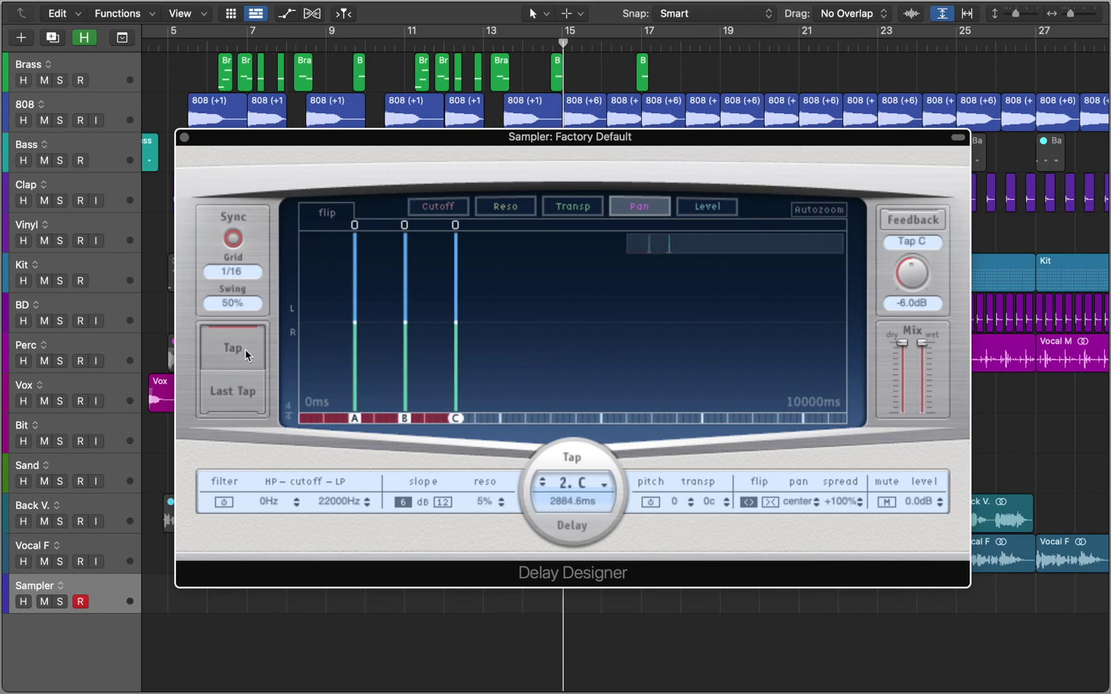
left_click(236, 401)
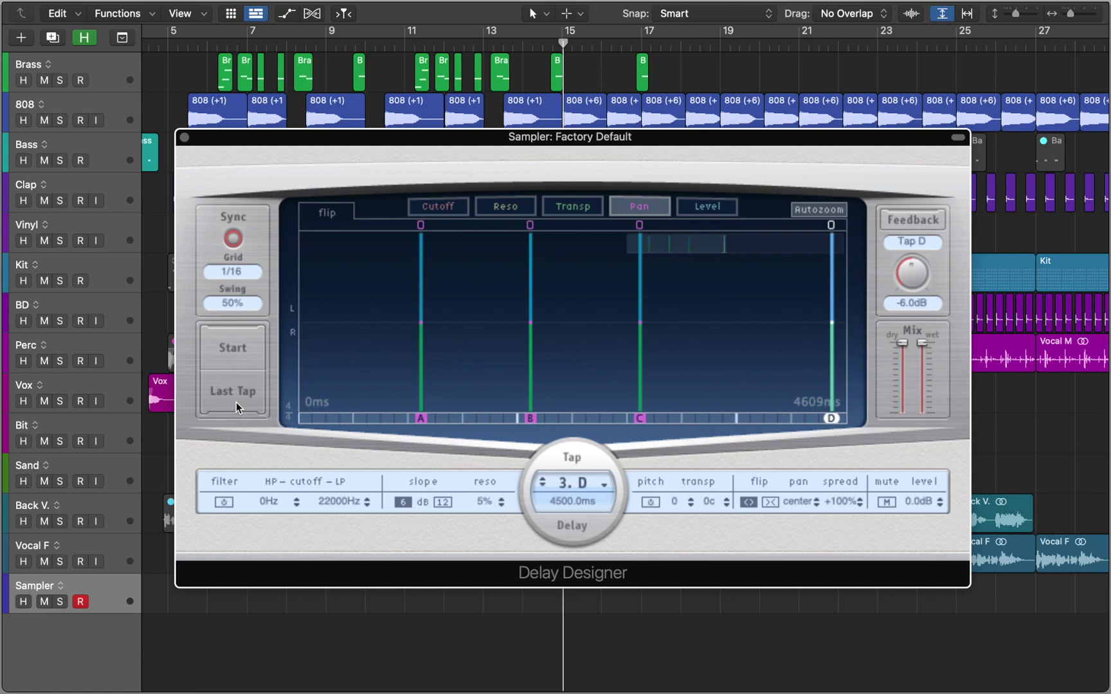
Step: Step through Dripping (dry raised to 0.0 dB), Drop Down, Eighties Pattern and Resonant Pitch Climber presets
key("]")
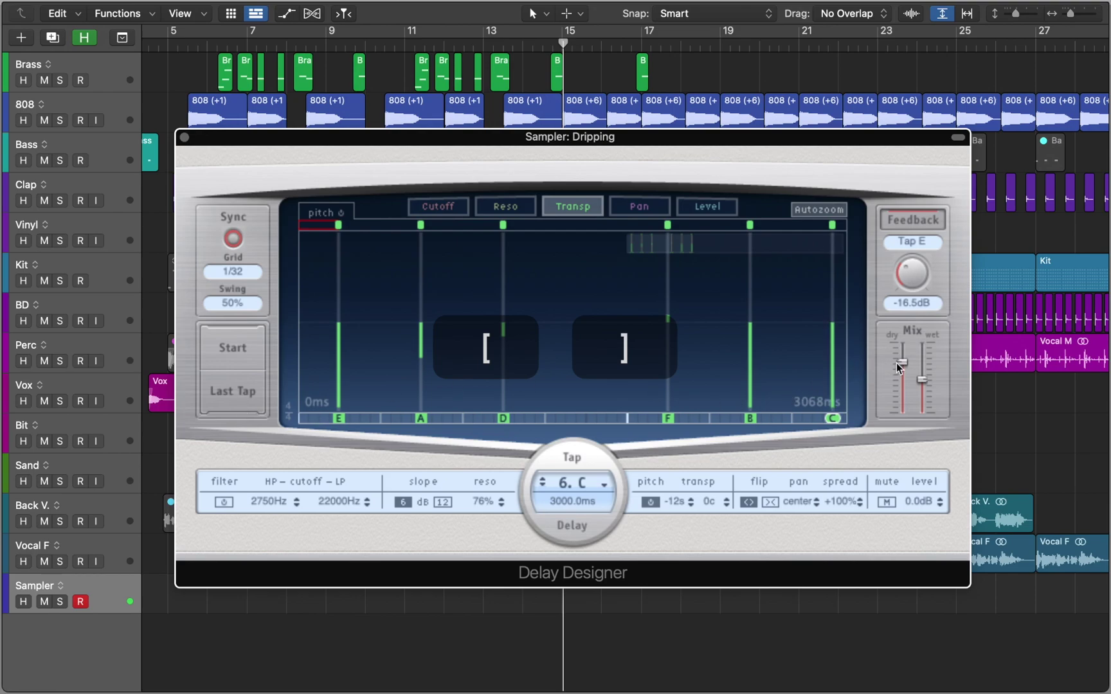
left_click_drag(904, 362, 931, 349)
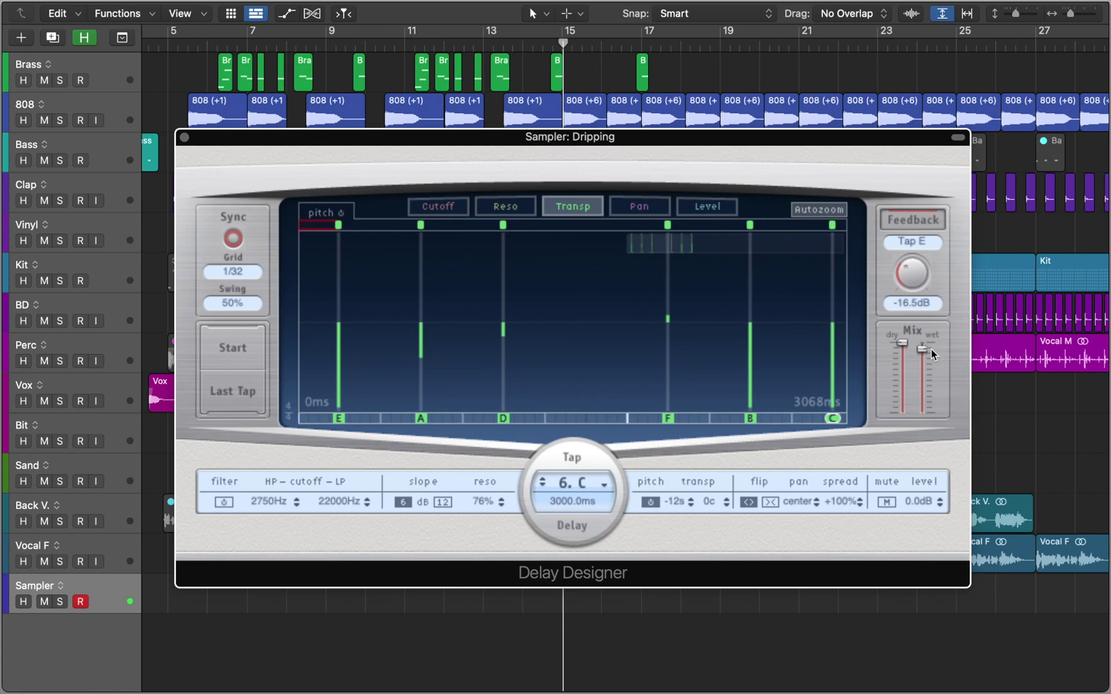
key("bracketright")
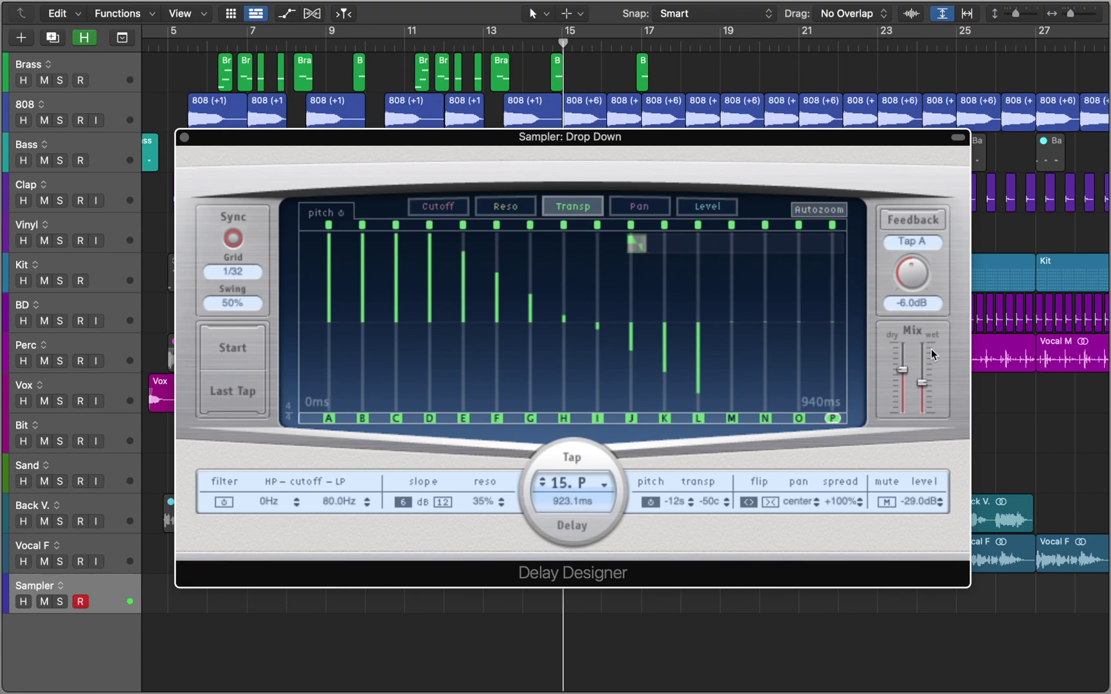
key("bracketright")
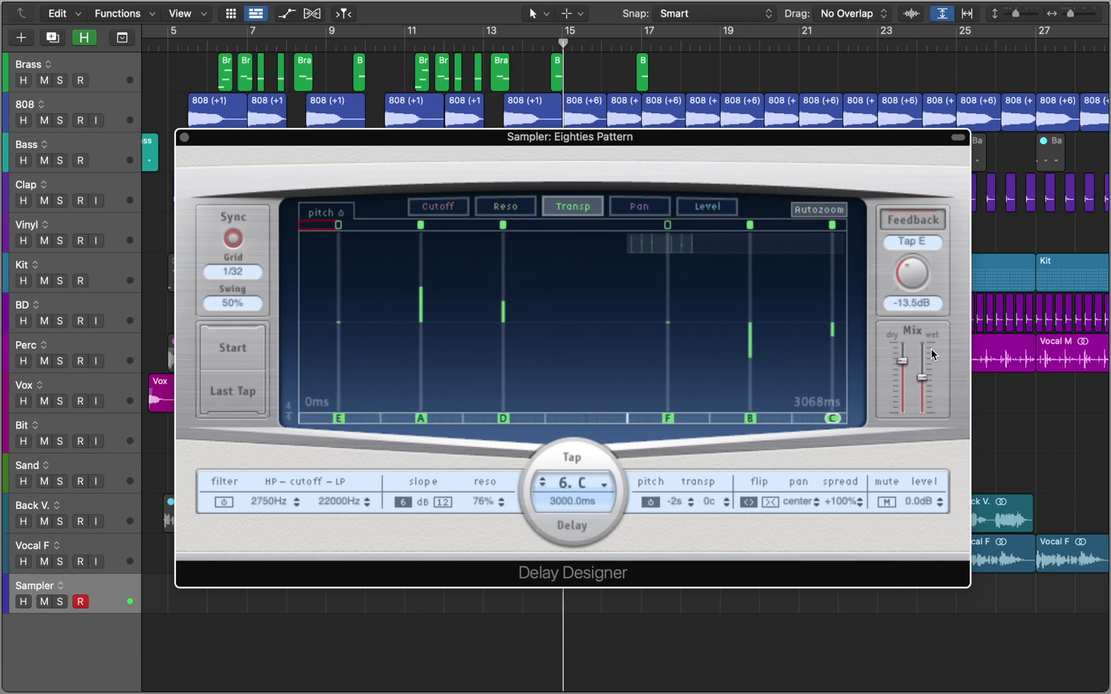
key("bracketright")
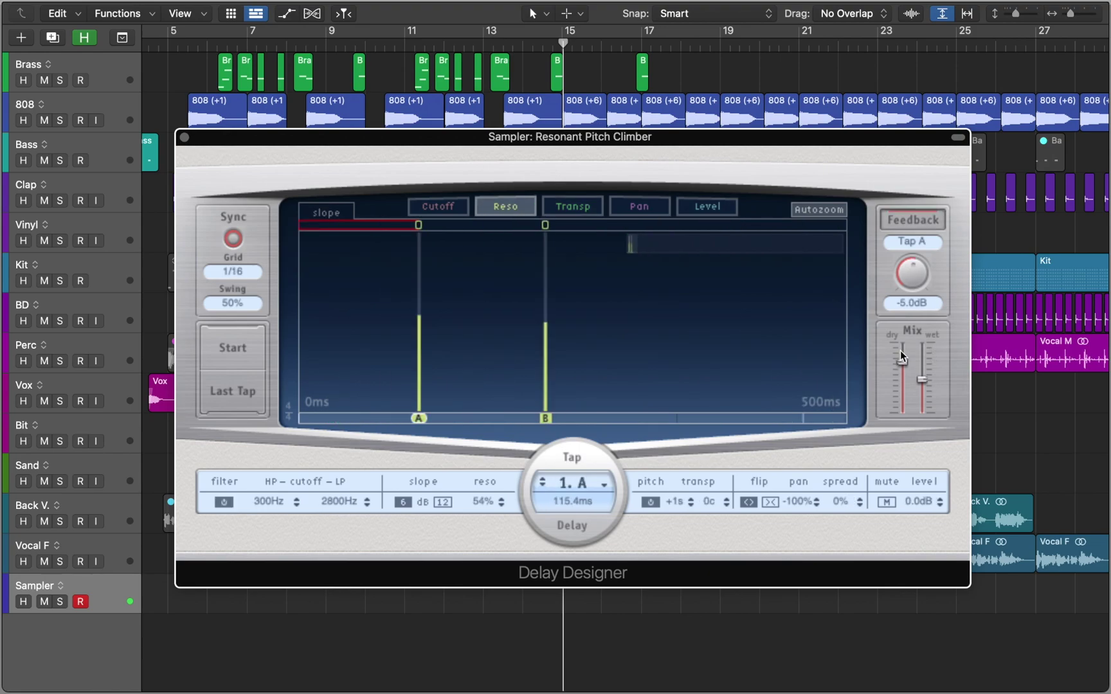